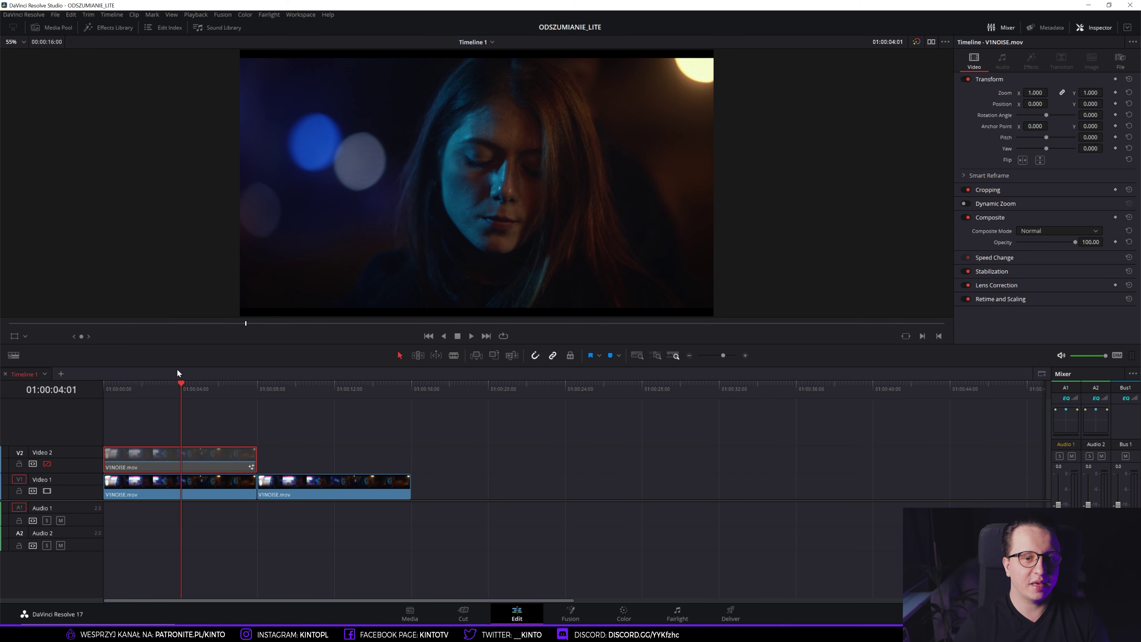
Scrub and play the stacked clips around 01:00:09 to 01:00:12 to watch the grain
mouse_move(267, 394)
mouse_down()
mouse_move(344, 390)
mouse_move(328, 388)
mouse_up()
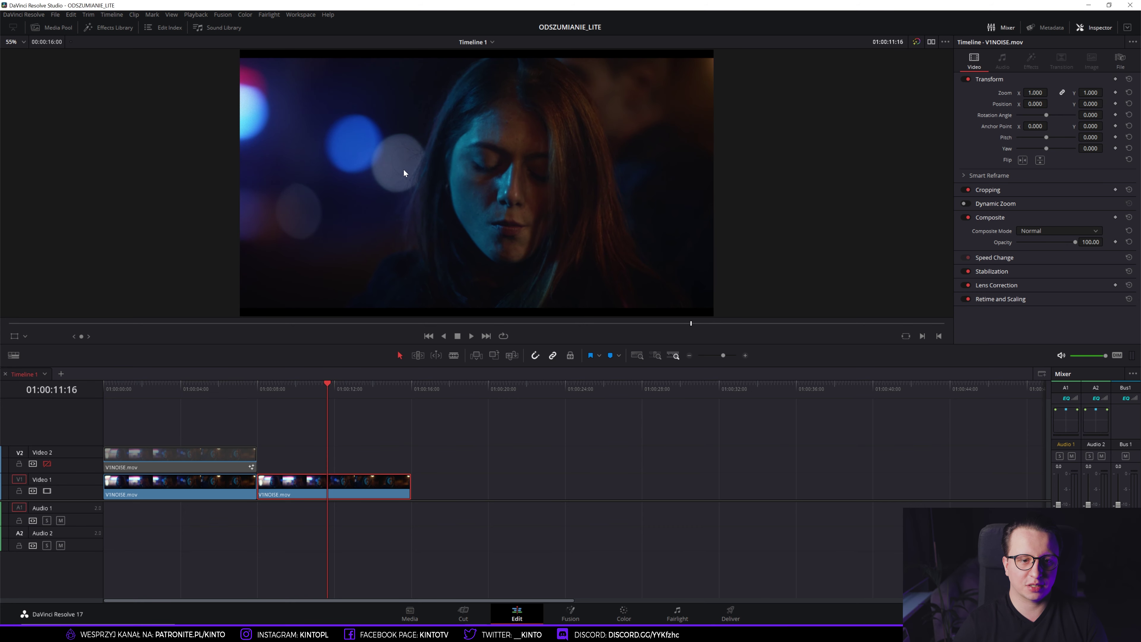
scroll(401, 170, up, 4)
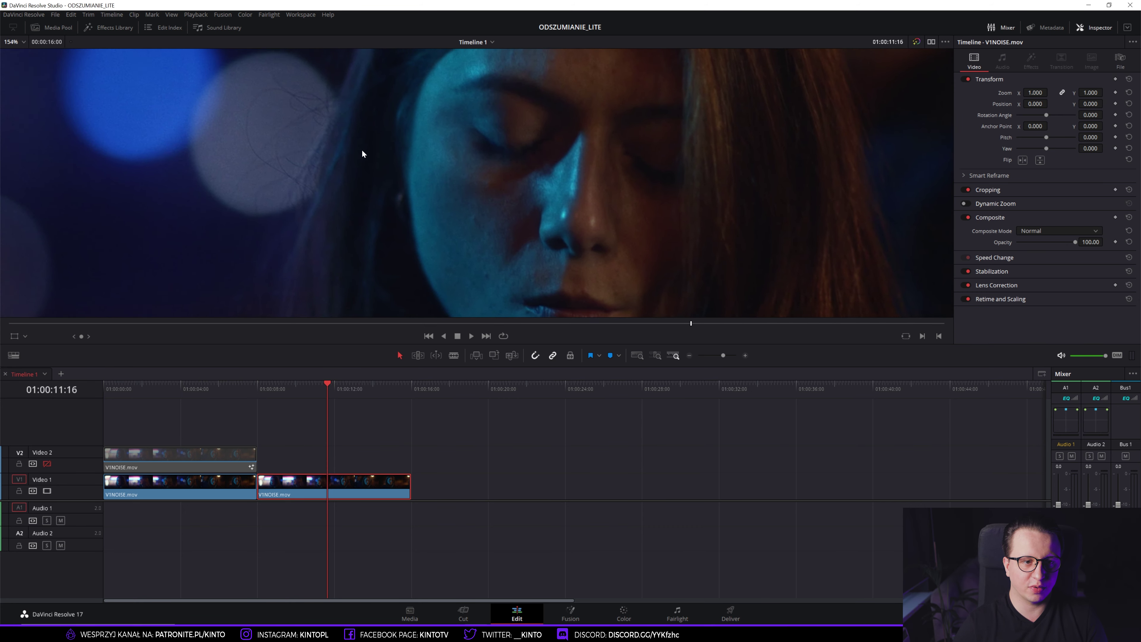
scroll(430, 175, up, 3)
mouse_move(318, 385)
mouse_down()
mouse_move(297, 384)
mouse_move(329, 388)
mouse_up()
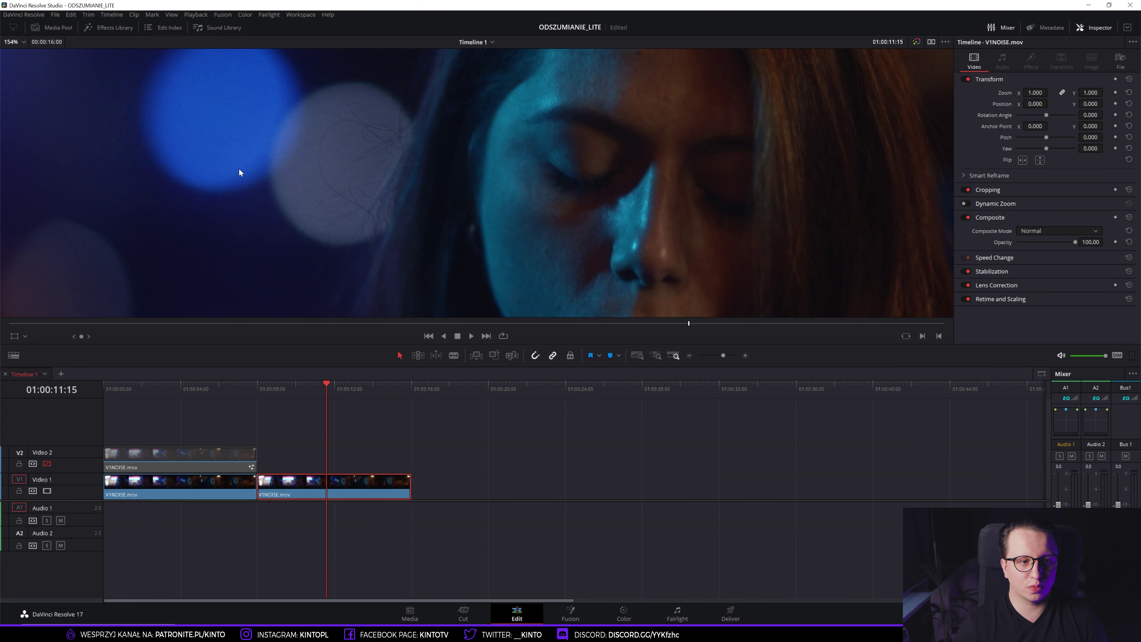
click(283, 390)
key(space)
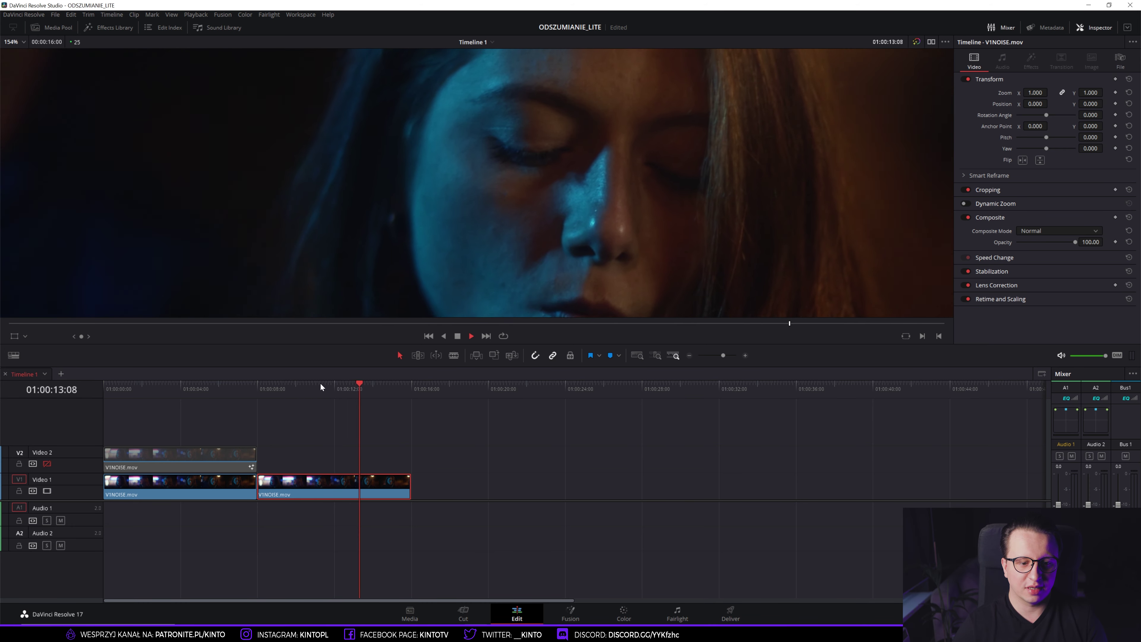
drag(367, 385, 273, 383)
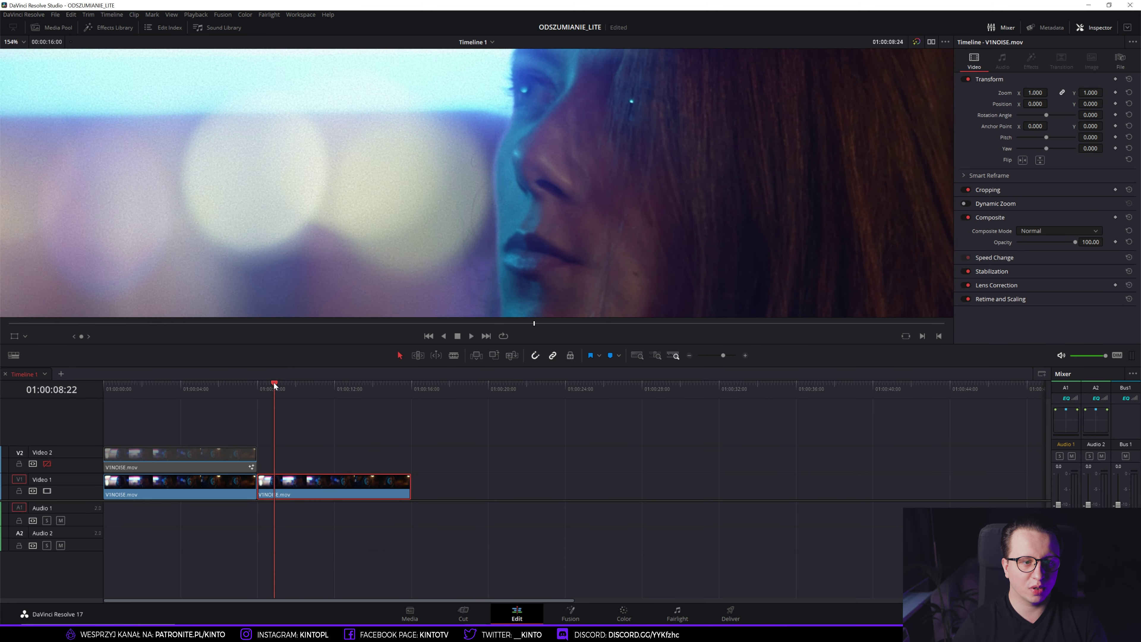
scroll(362, 231, down, 3)
scroll(362, 230, down, 2)
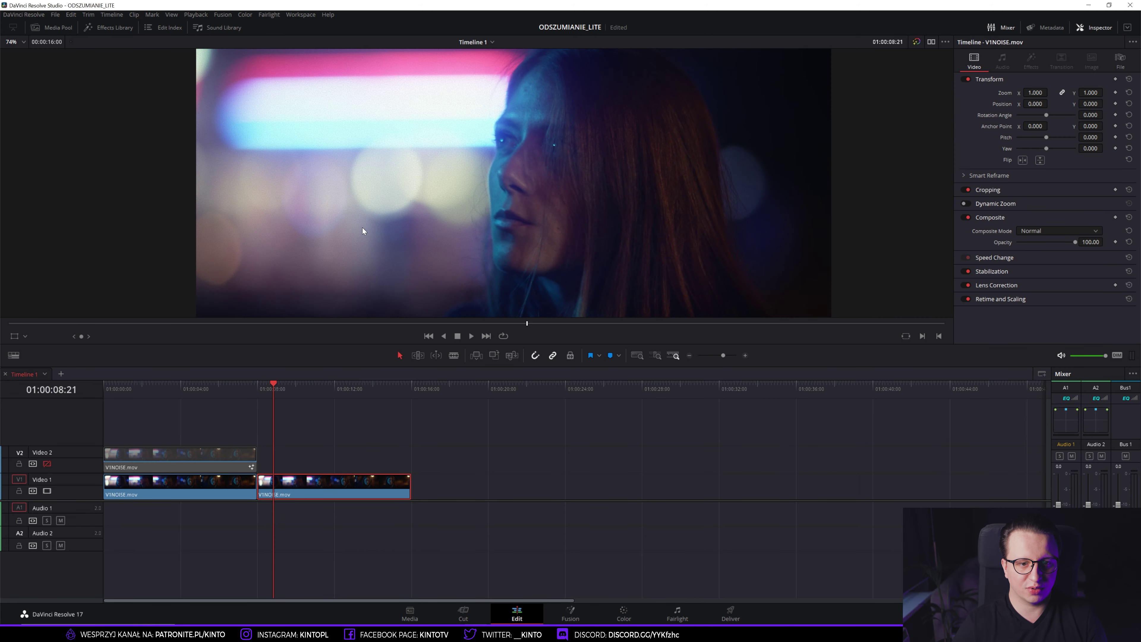
key(space)
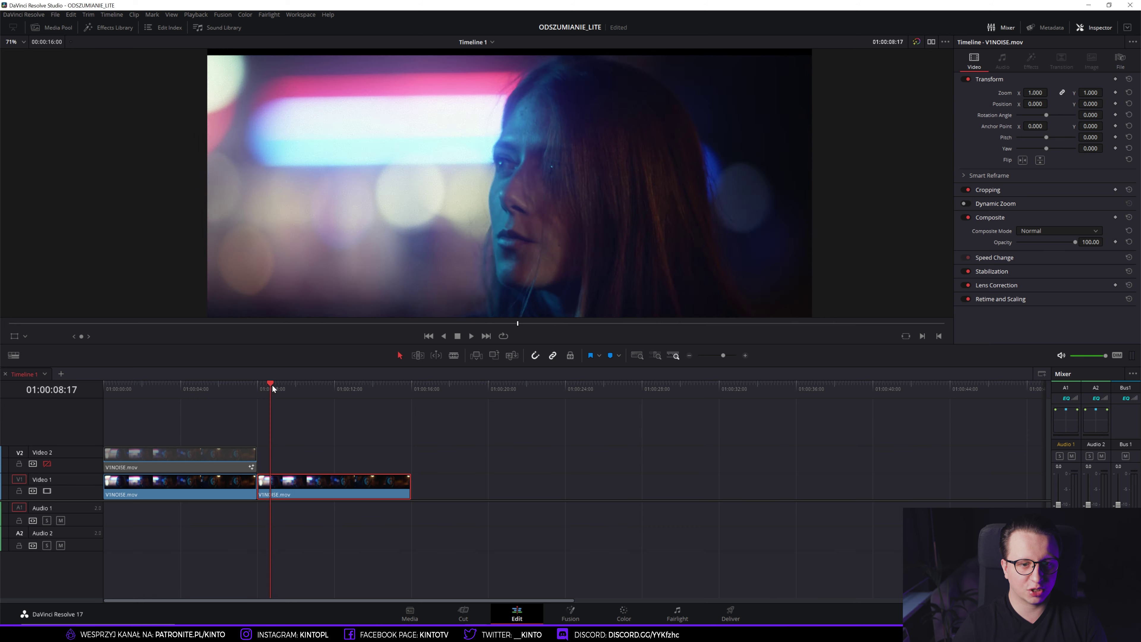
key(space)
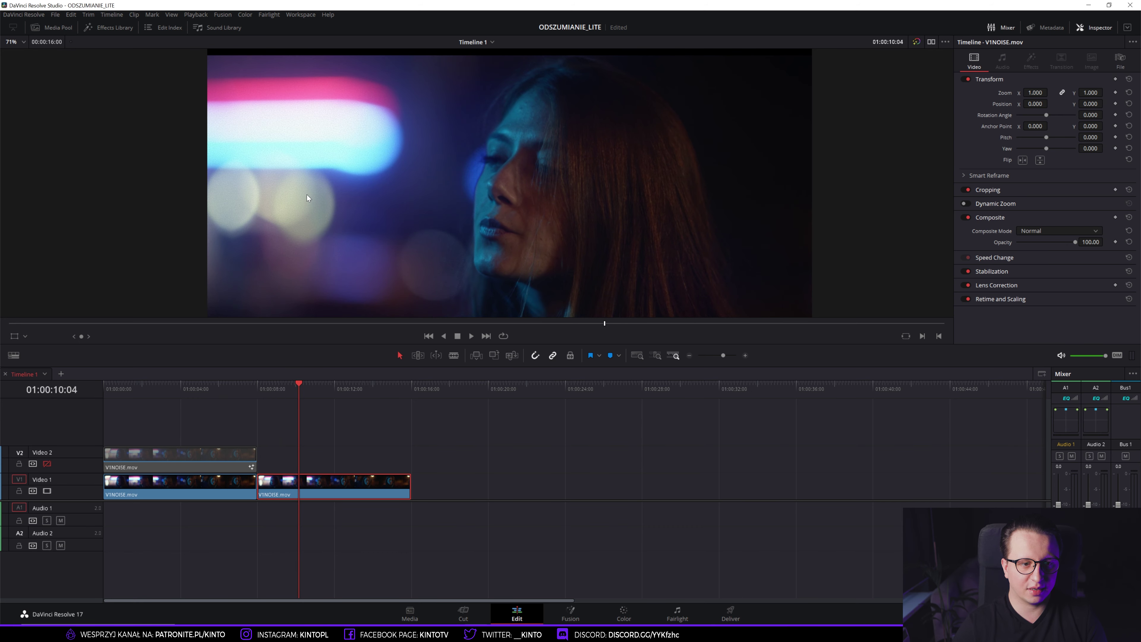
Go to 01:00:03:20 in the upper clip and magnify the viewer to inspect the grain
click(280, 387)
scroll(381, 227, up, 2)
scroll(381, 227, up, 2)
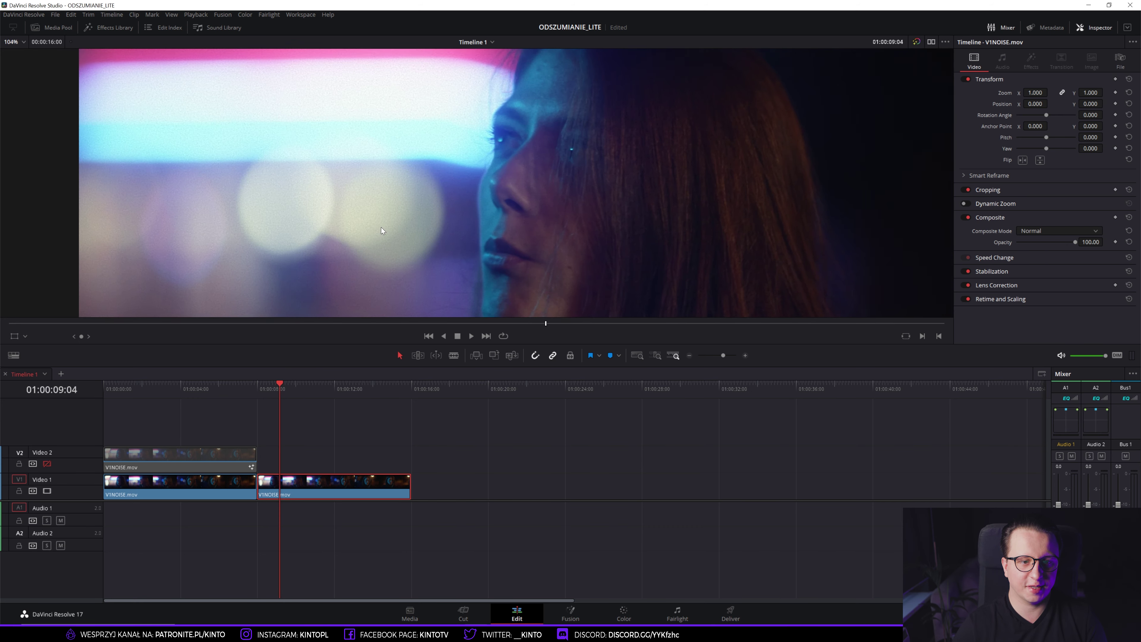
scroll(381, 227, up, 1)
click(177, 384)
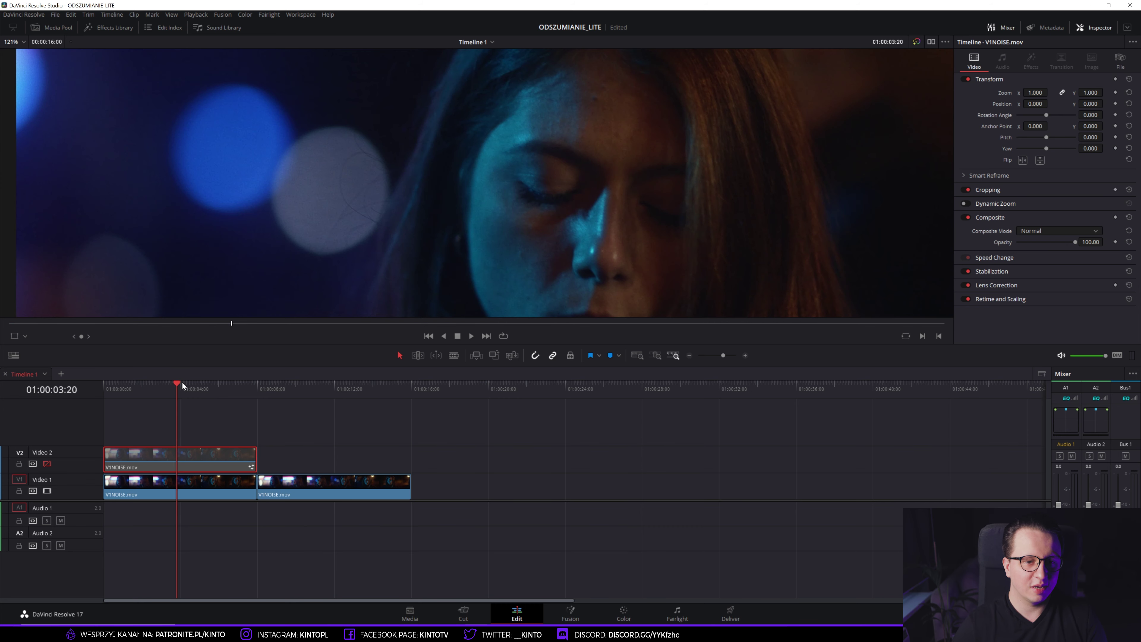
scroll(408, 183, up, 2)
scroll(413, 220, up, 2)
scroll(413, 220, up, 2)
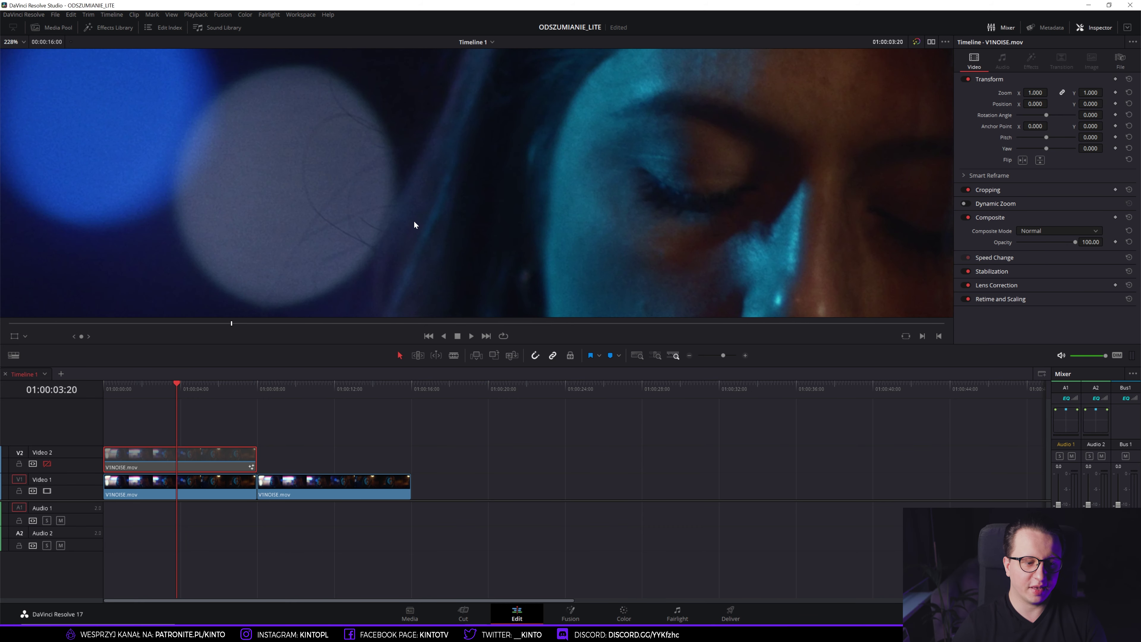
scroll(420, 204, up, 1)
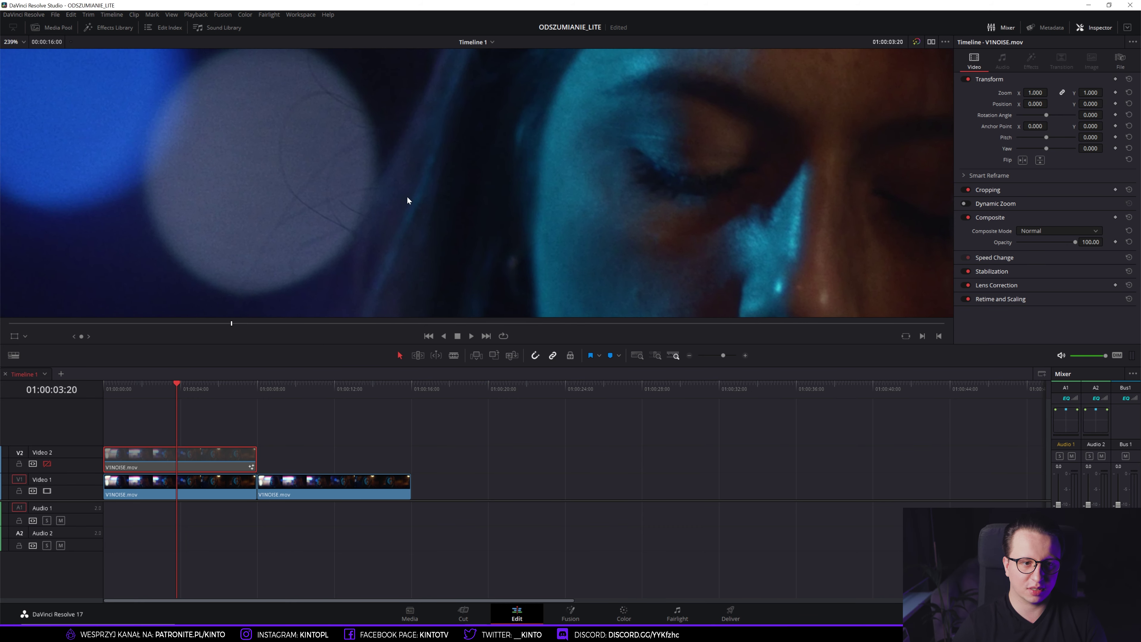
drag(402, 196, 413, 176)
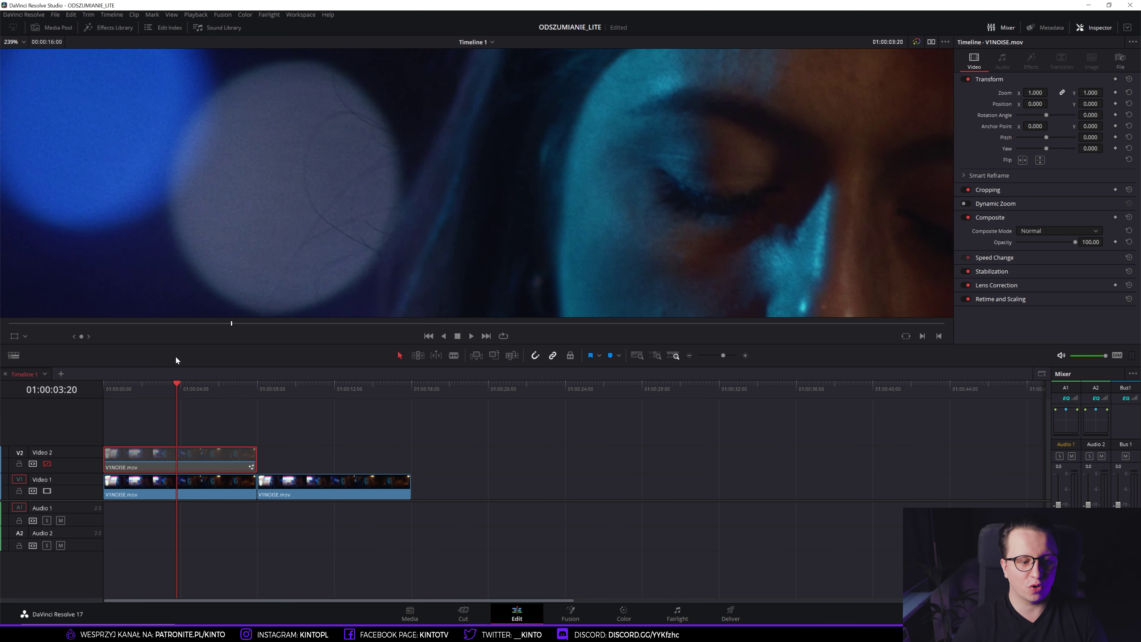
Compare Video 2 against the original, save the project, and leave Video 2 enabled
click(47, 464)
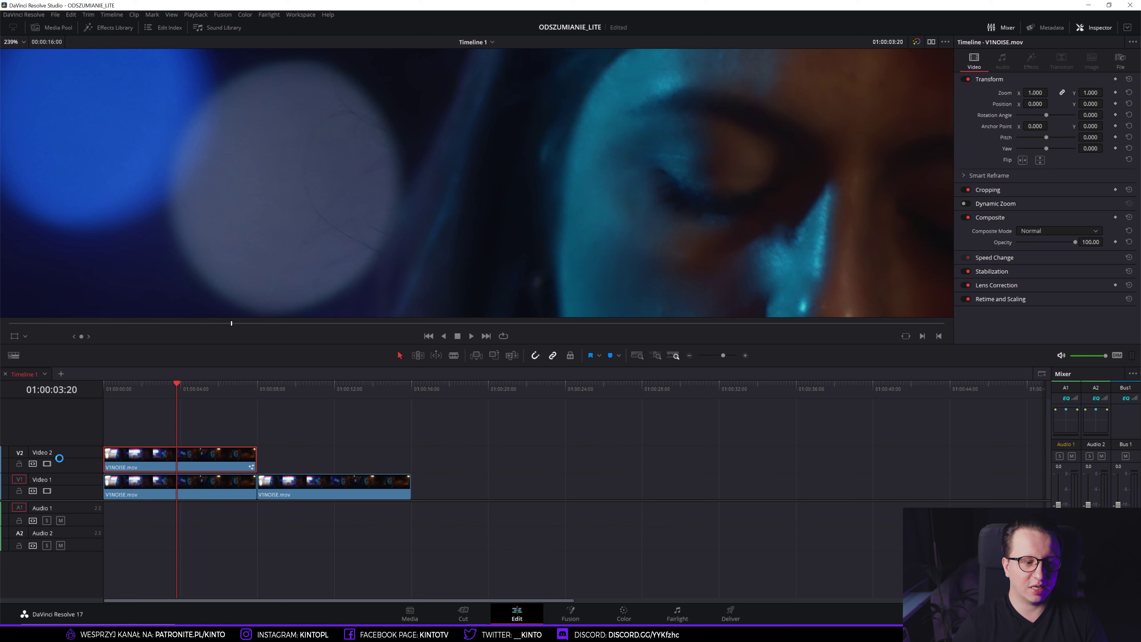
click(47, 463)
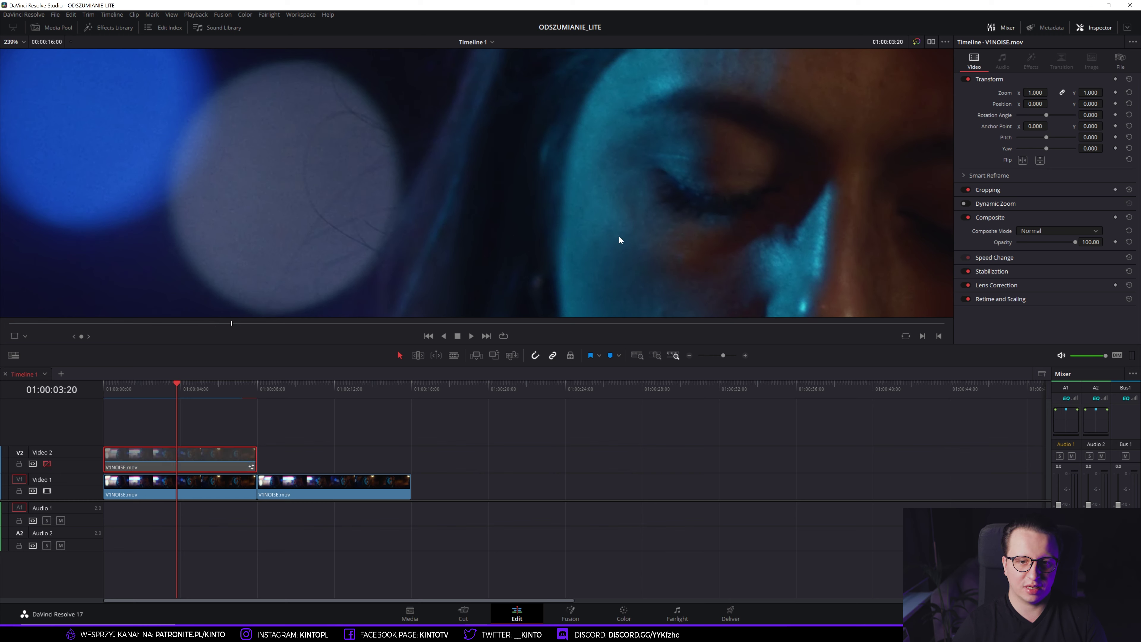
key(ctrl+s)
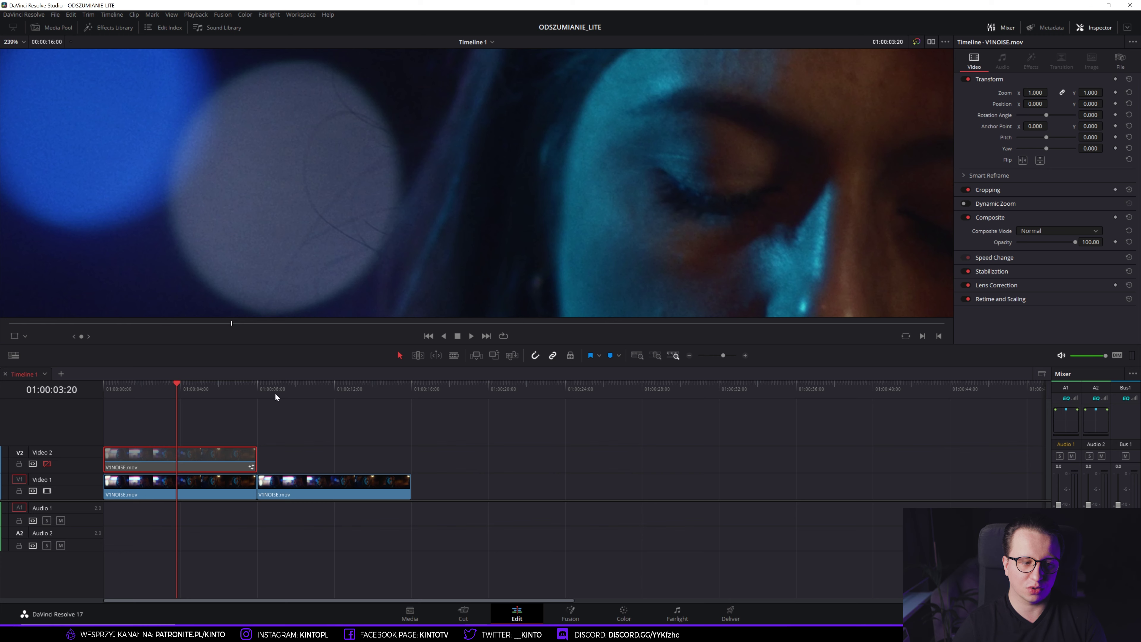
click(48, 463)
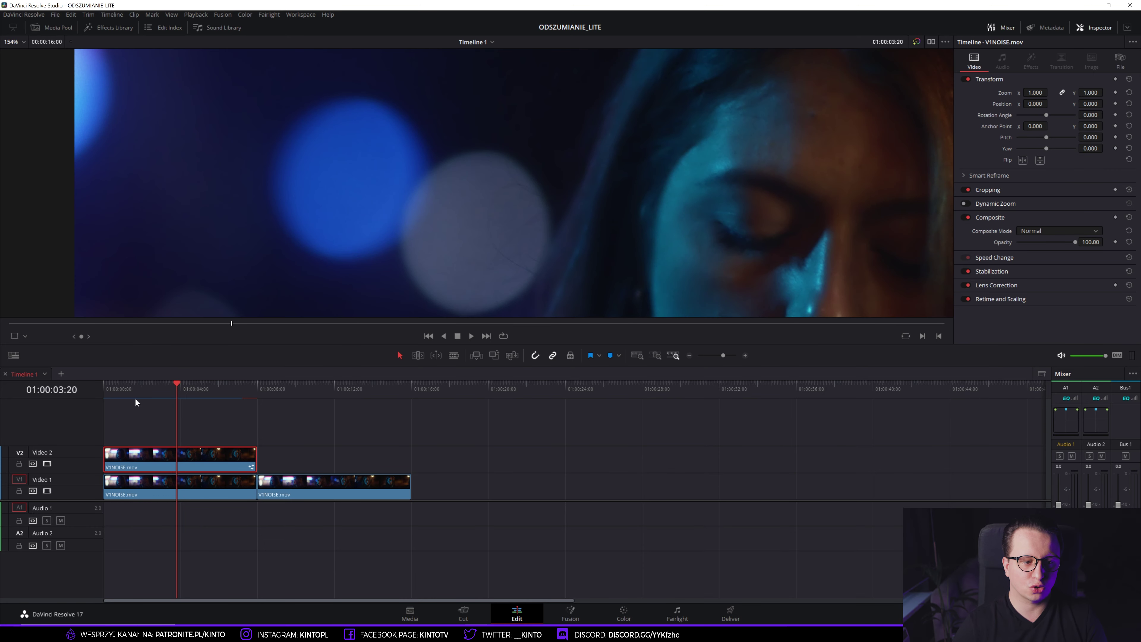
At 01:00:01:20, zoom in and compare again with Video 2 hidden, then shown
click(138, 390)
scroll(372, 110, up, 2)
scroll(480, 133, up, 2)
scroll(416, 125, up, 2)
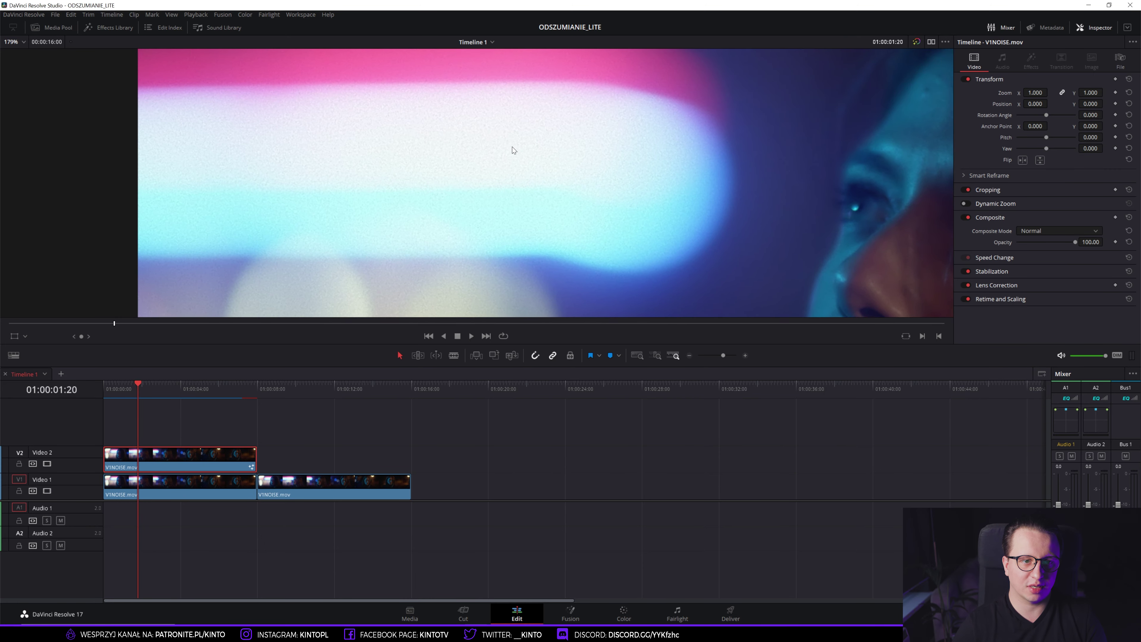
scroll(417, 125, up, 1)
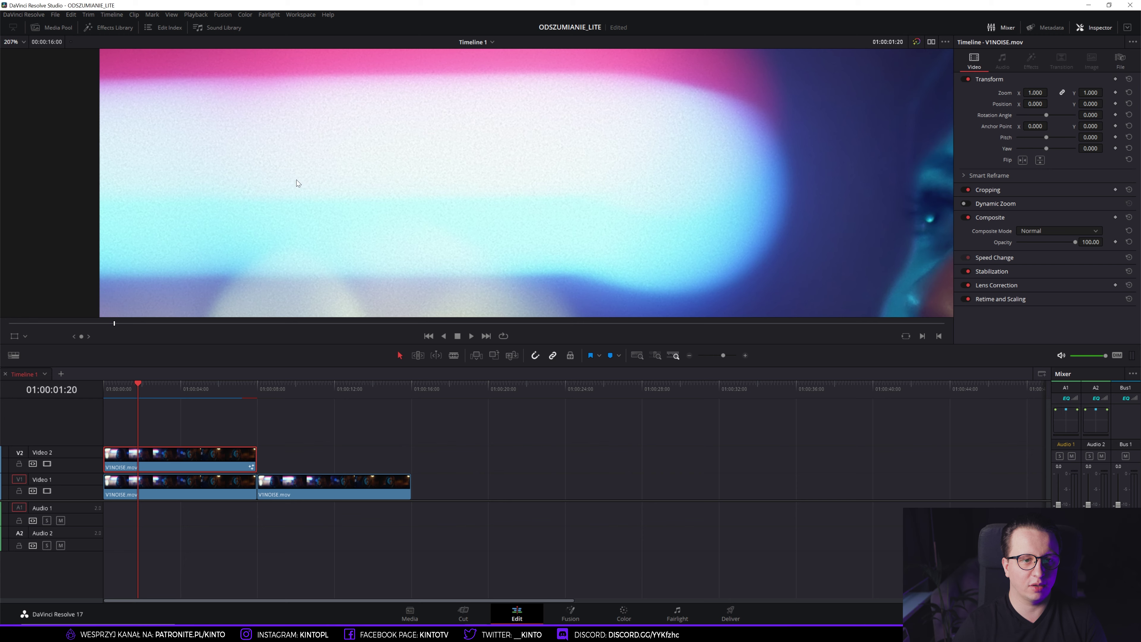
click(46, 464)
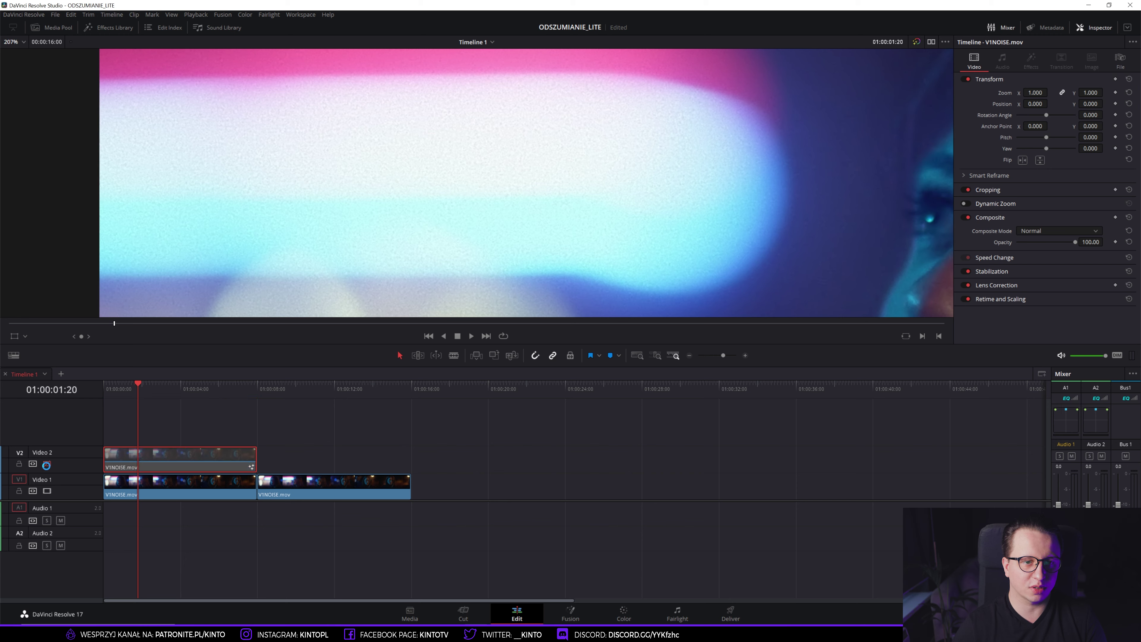
click(47, 464)
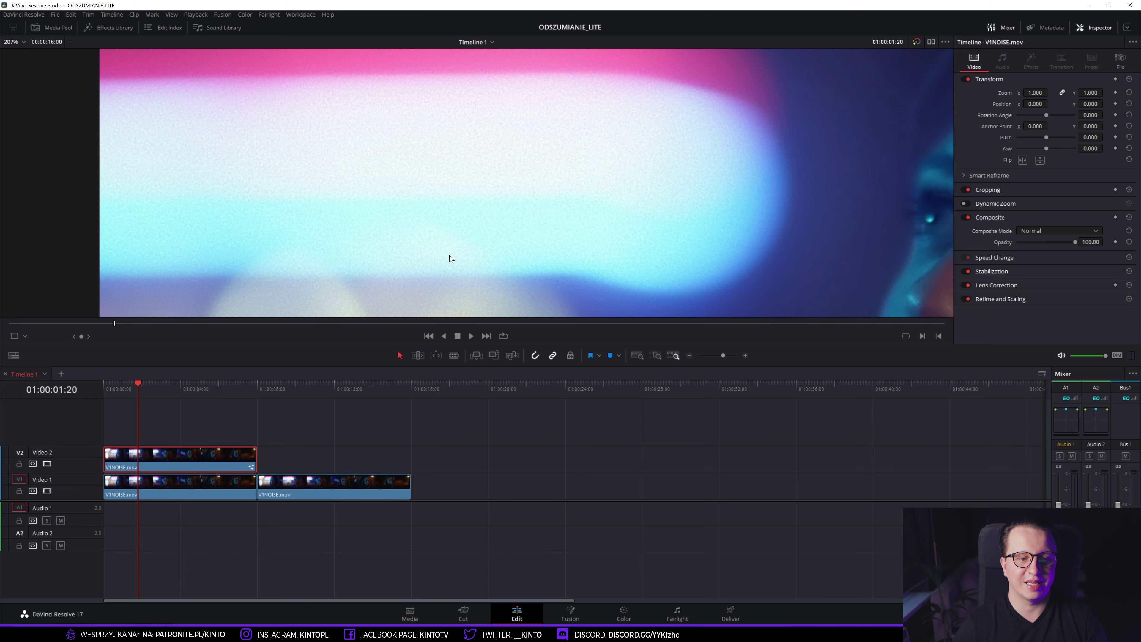
Pan the enlarged frame onto the woman's face and zoom back out
drag(449, 255, 297, 187)
drag(463, 177, 295, 153)
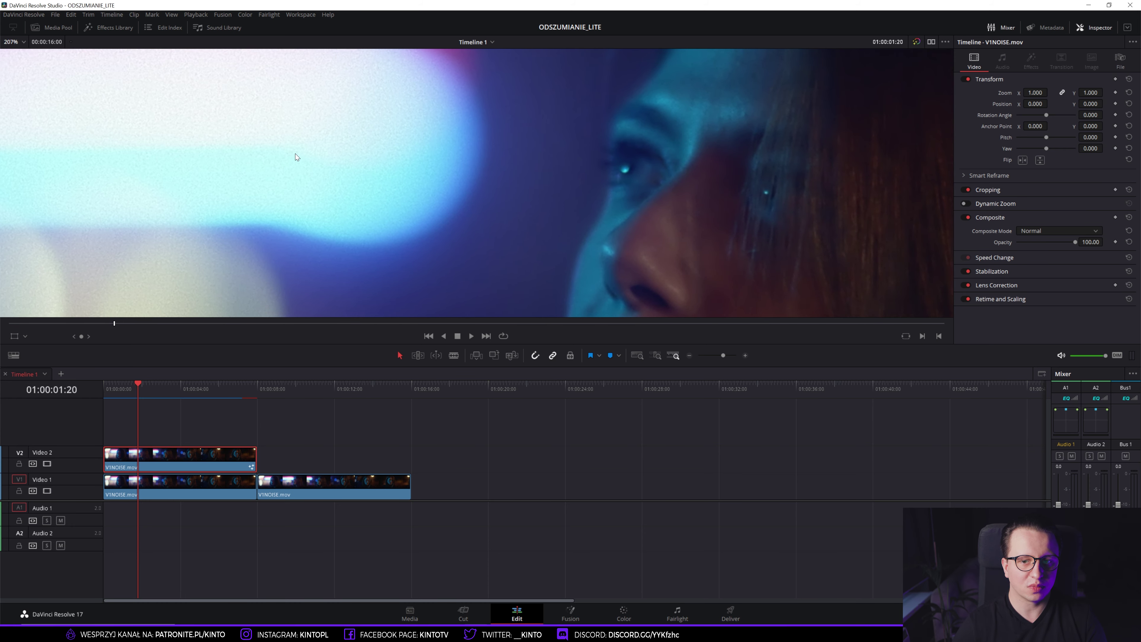
scroll(432, 250, down, 2)
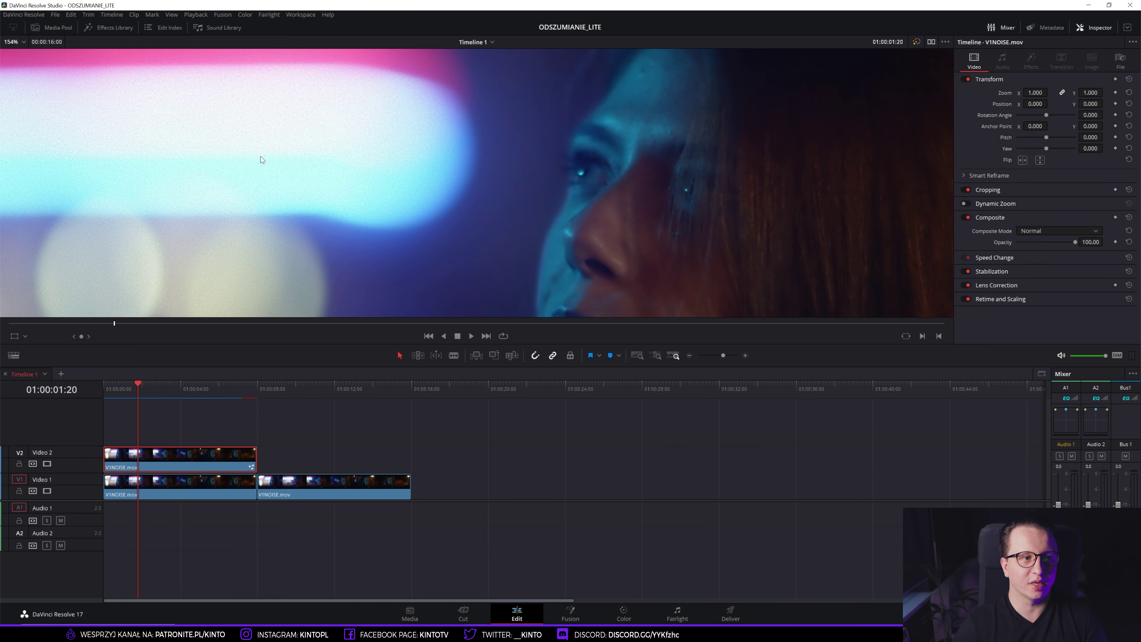
click(18, 41)
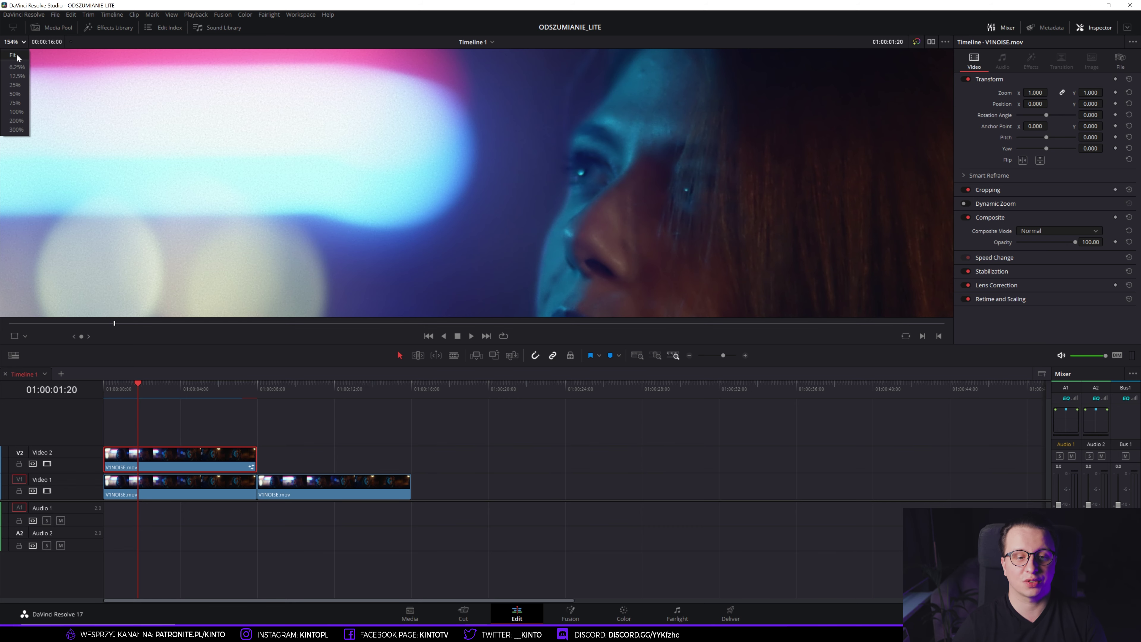
Fit the viewer, then Alt-drag a copy of the second clip at 01:00:10:22 onto Video 2
click(13, 56)
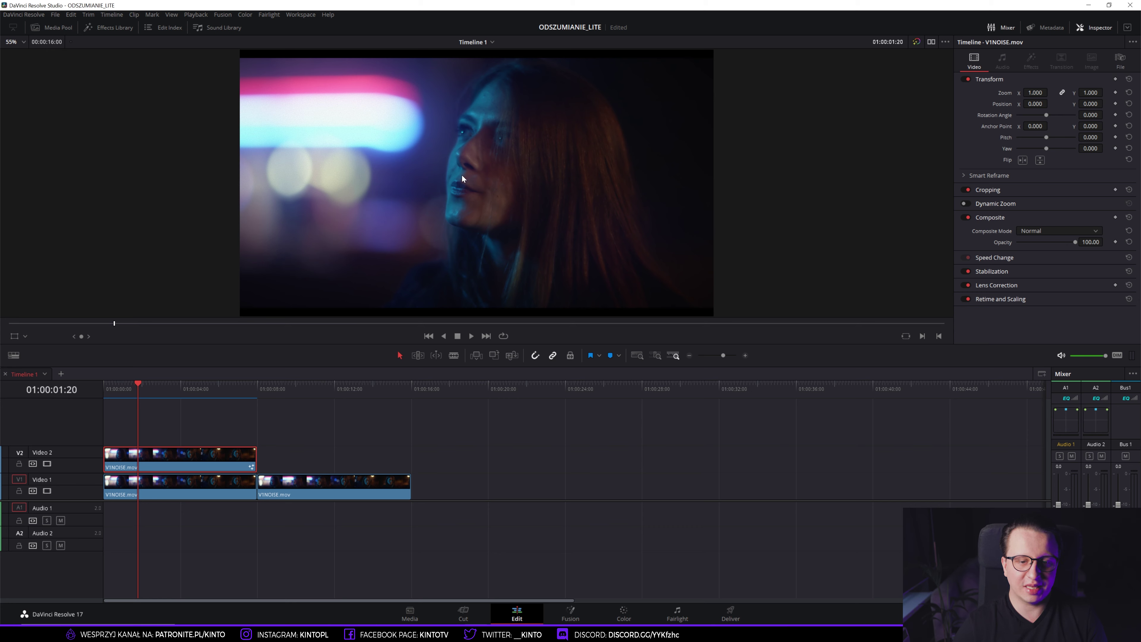
click(313, 390)
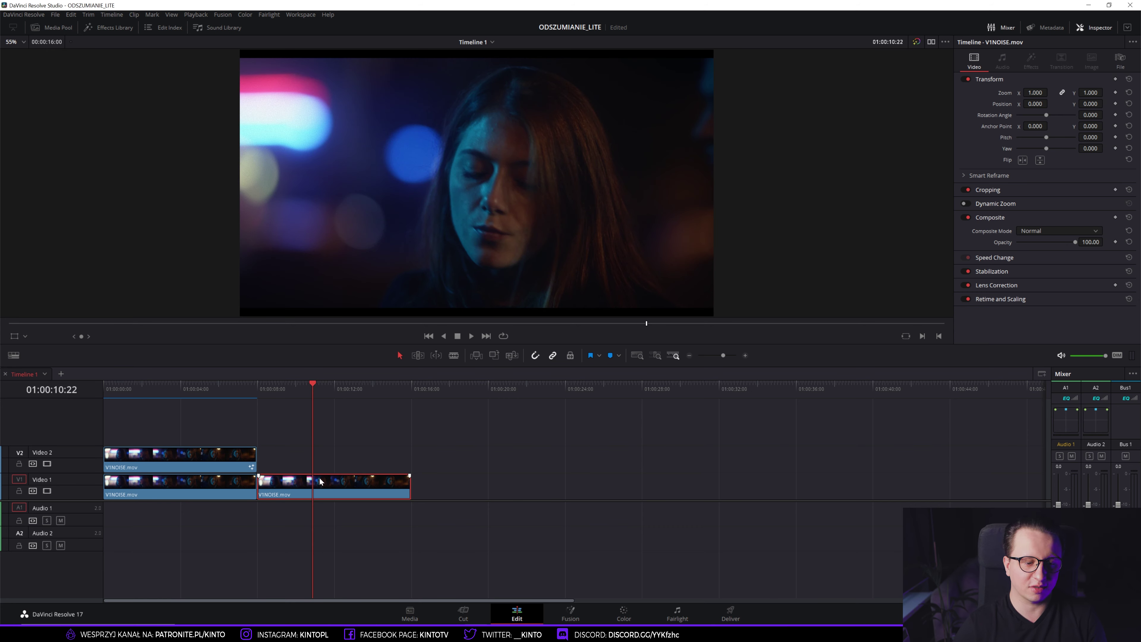
alt+drag(309, 484, 319, 454)
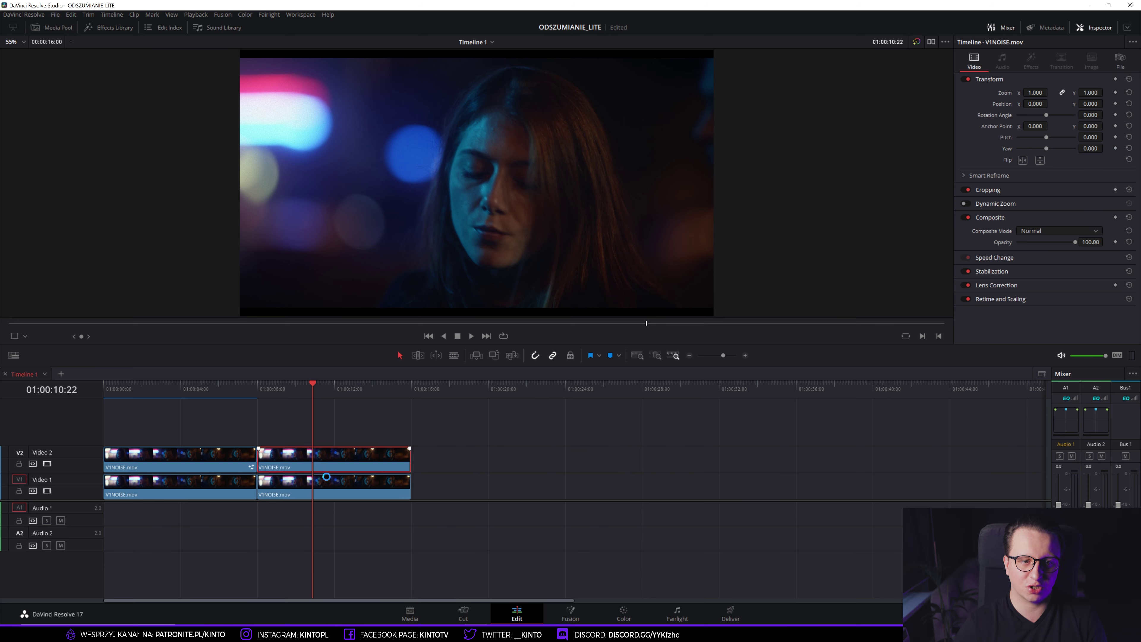
drag(329, 395, 317, 384)
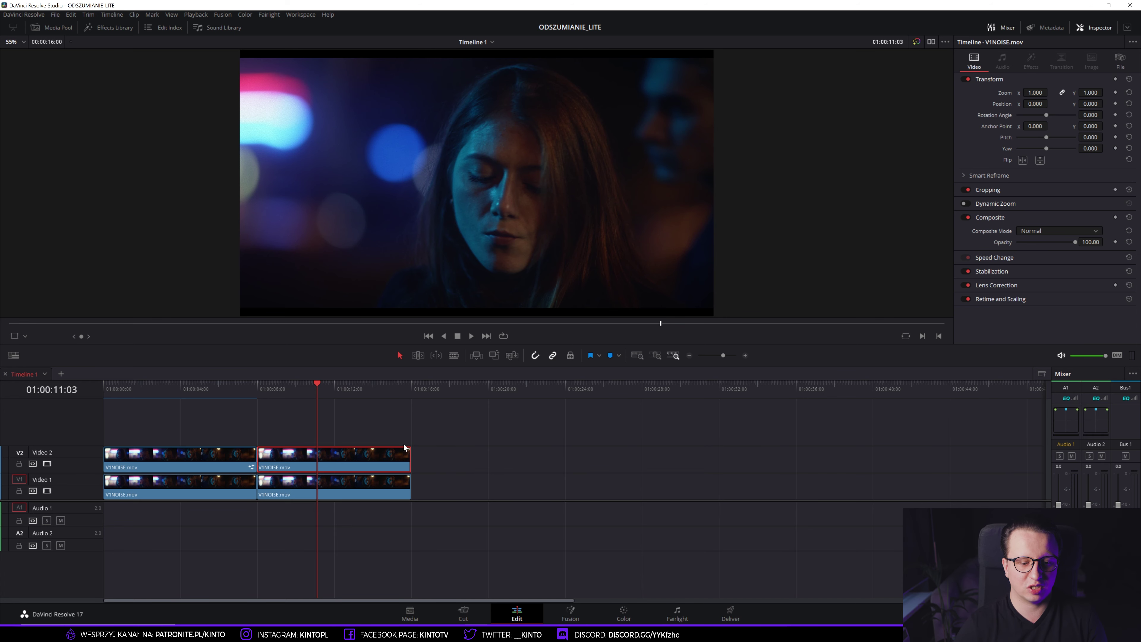
click(570, 613)
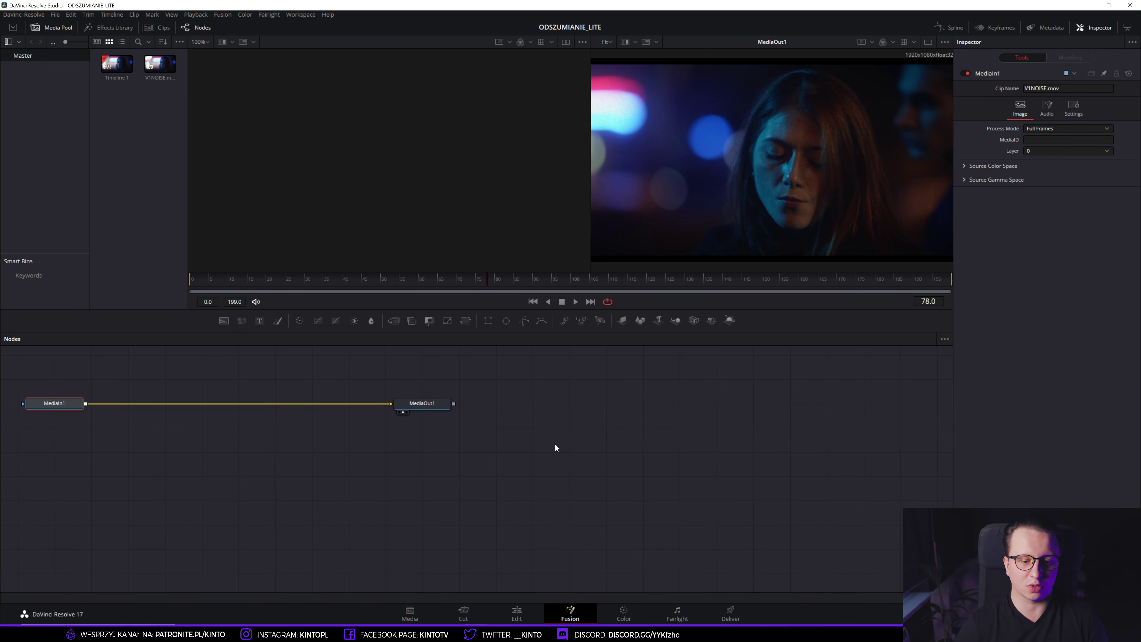
Move MediaOut1 to the right of MediaIn1 and switch to a single large viewer
mouse_move(548, 382)
mouse_down()
mouse_move(32, 433)
mouse_move(115, 412)
mouse_up()
click(221, 382)
drag(476, 410, 744, 412)
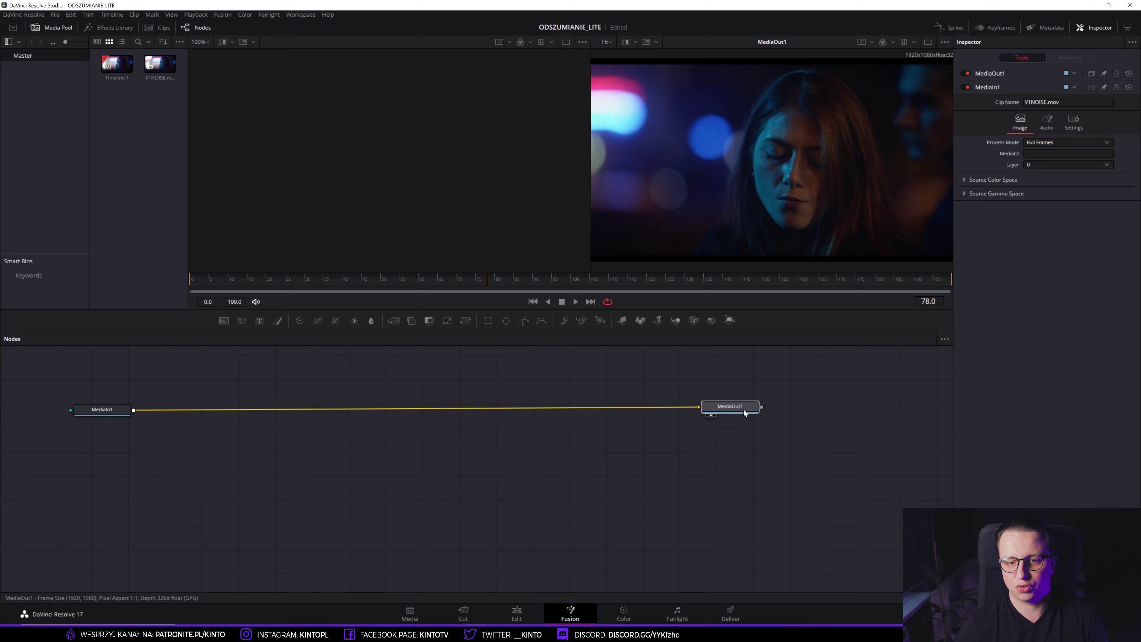
click(928, 42)
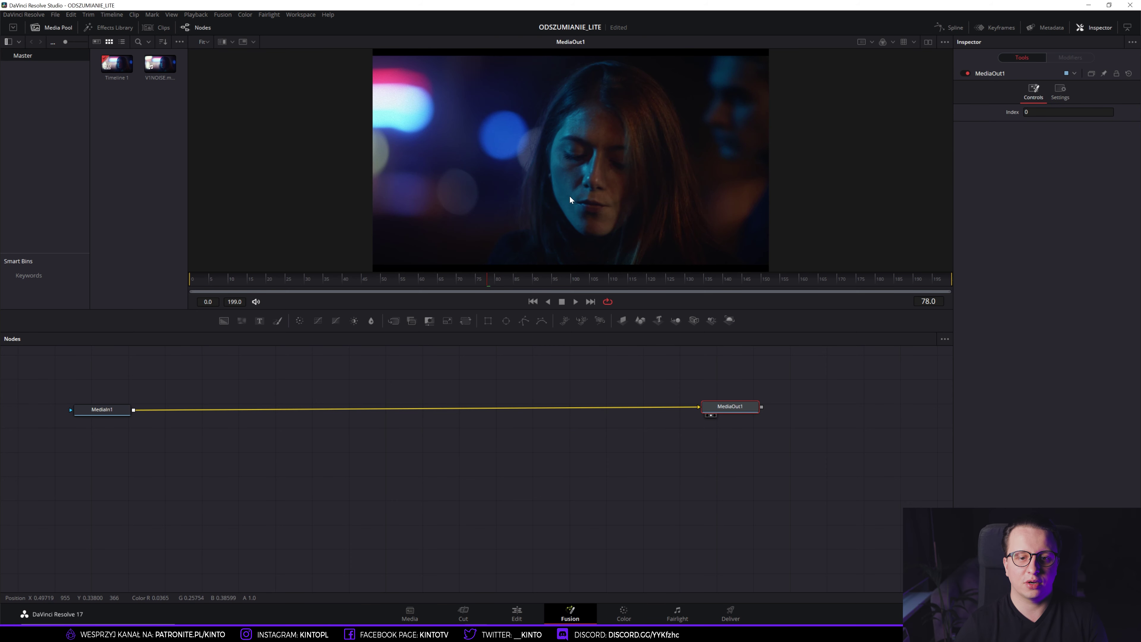
Zoom the viewer onto the face and inspect the grain around frames 40 to 47
scroll(546, 94, up, 5)
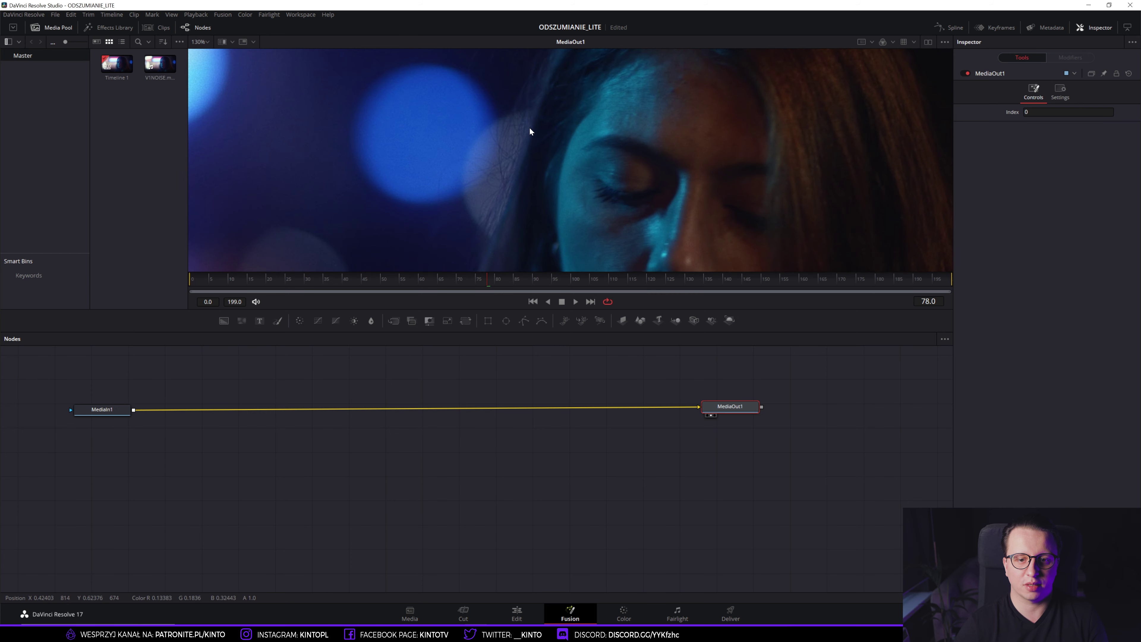
scroll(529, 131, up, 1)
scroll(529, 132, up, 1)
scroll(522, 163, up, 1)
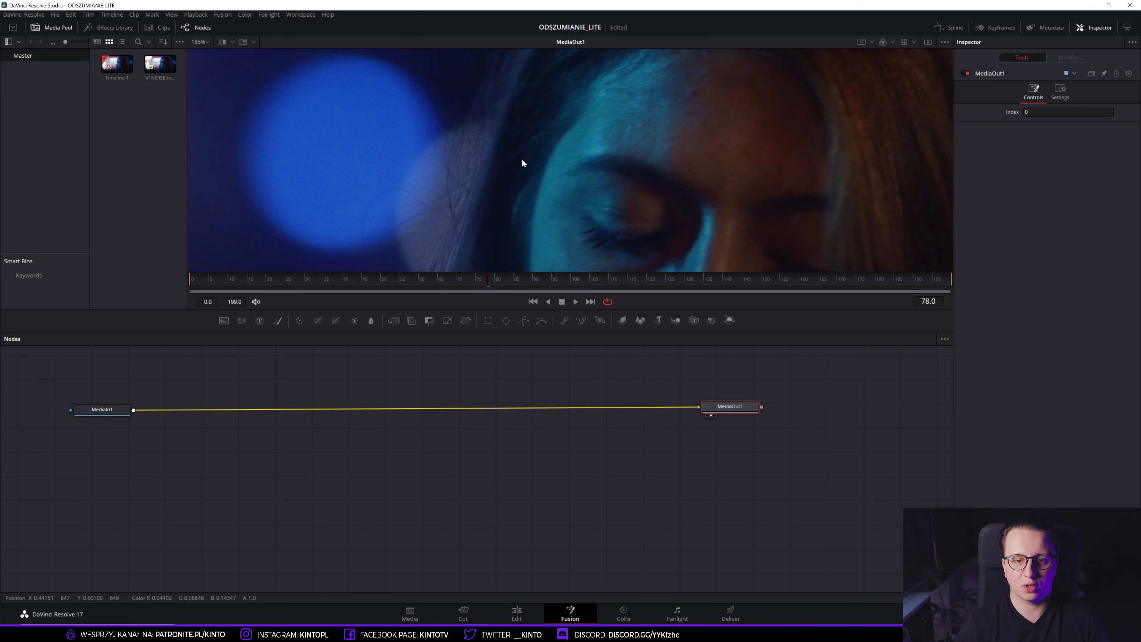
mouse_move(455, 279)
mouse_down()
mouse_move(345, 280)
mouse_move(371, 279)
mouse_up()
drag(444, 141, 449, 205)
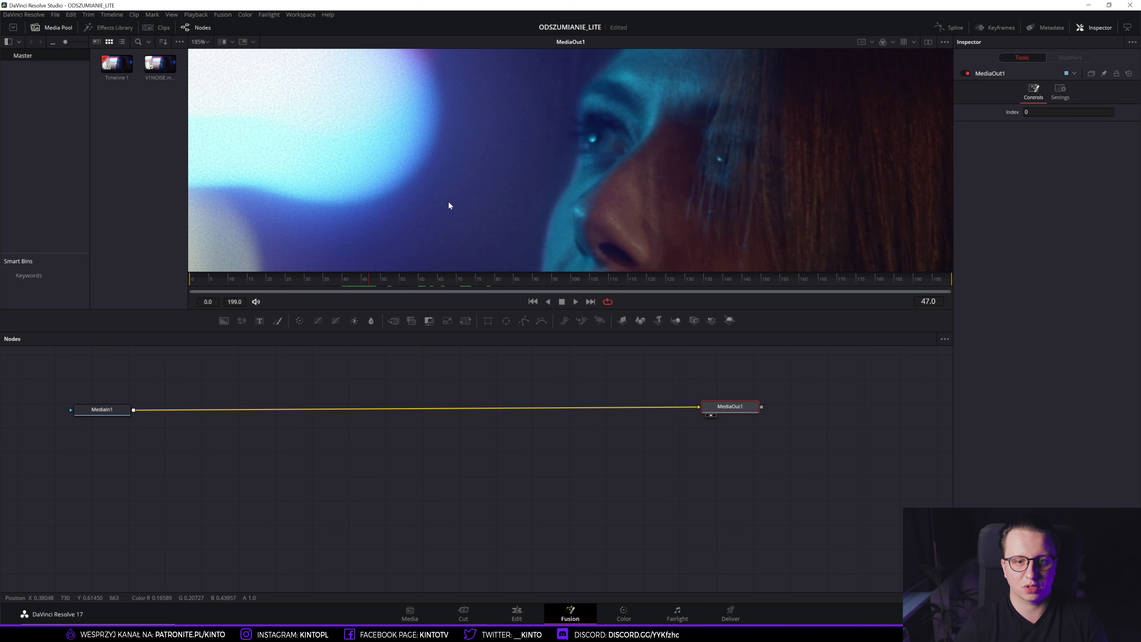
scroll(459, 196, down, 2)
scroll(456, 199, up, 2)
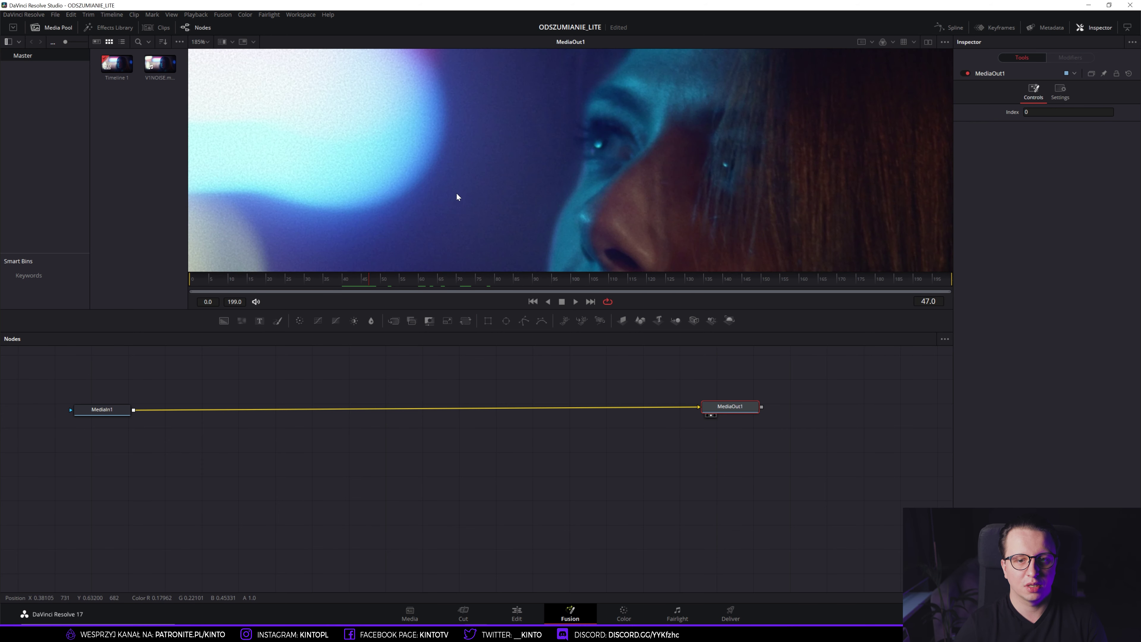
scroll(495, 133, down, 2)
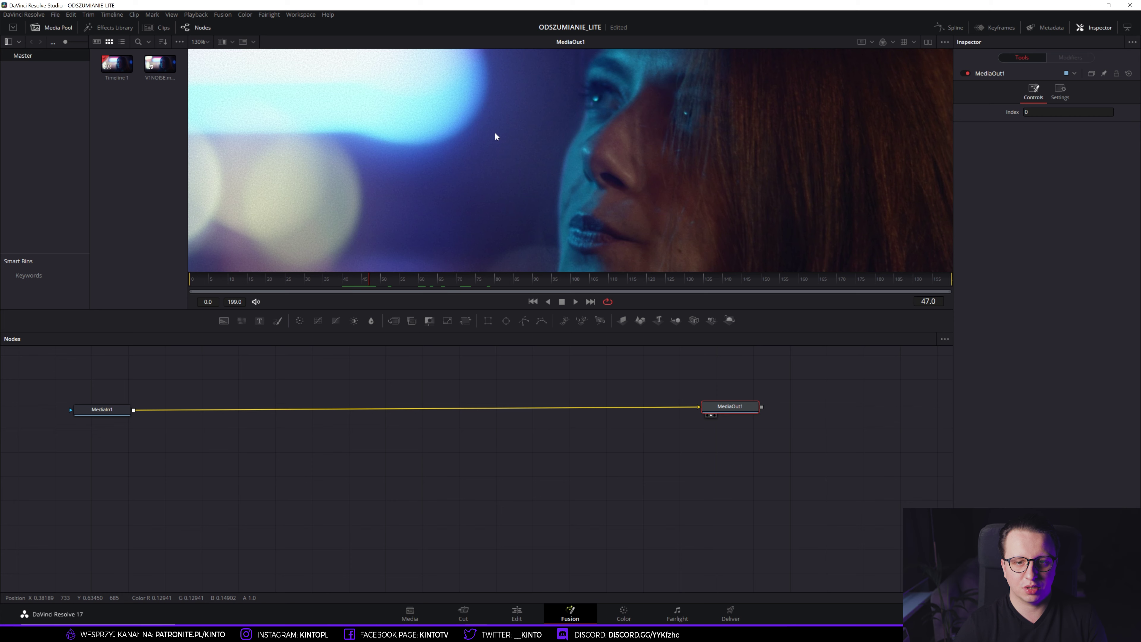
drag(496, 136, 496, 153)
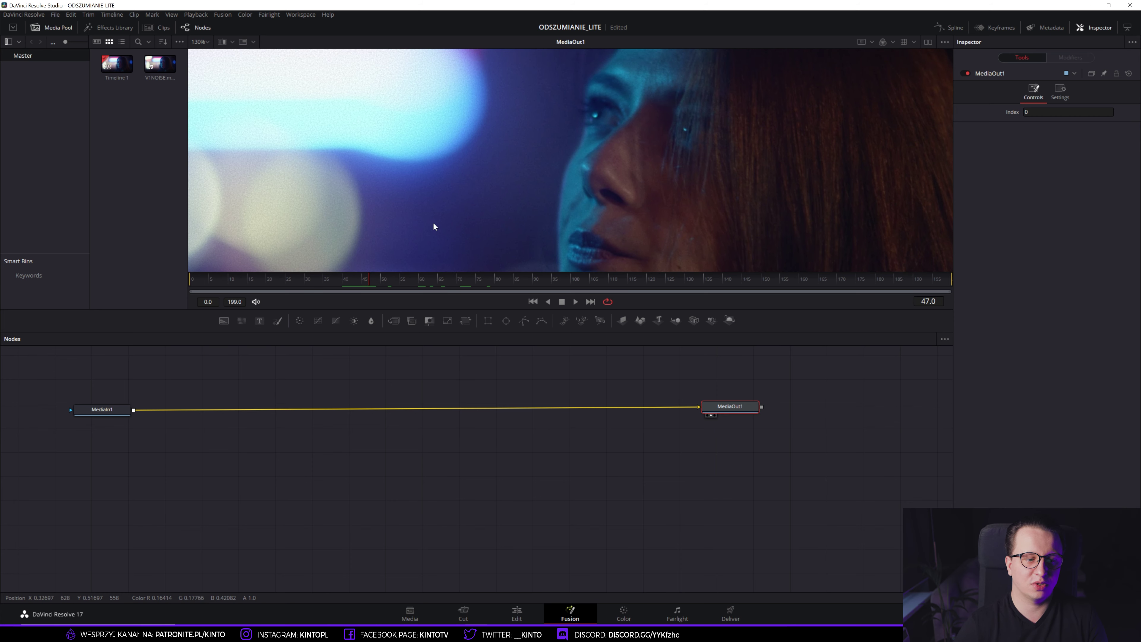
click(103, 409)
Add a Remove Noise node after MediaIn1 via the 'remo' tool search and open its Method options
key(Left)
key(Left)
key(Left)
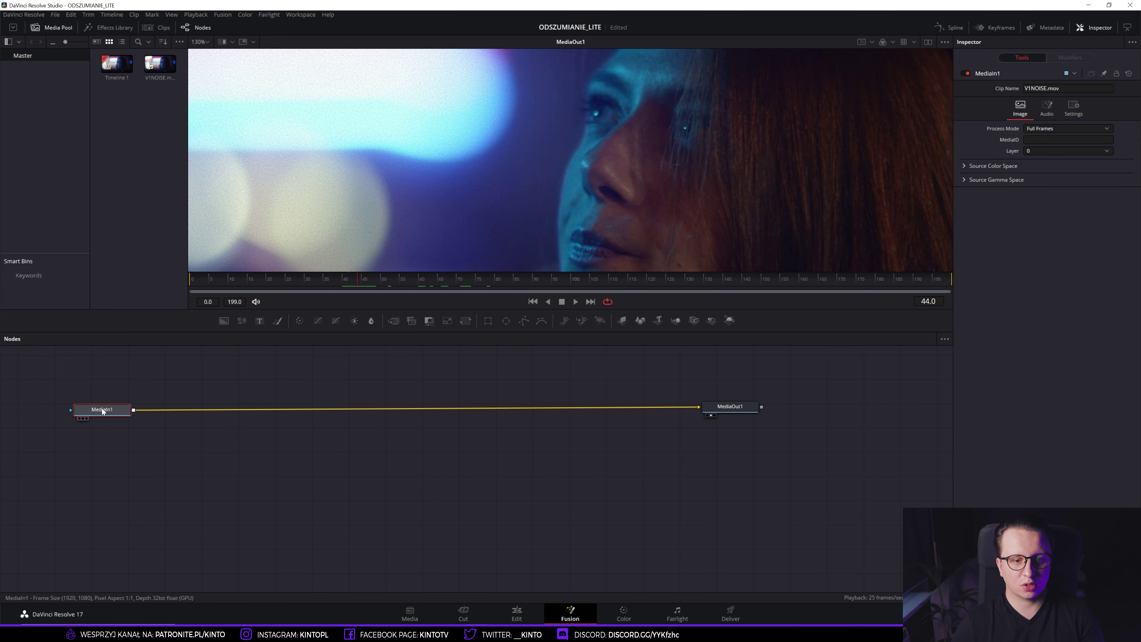
key(shift+space)
text(remo)
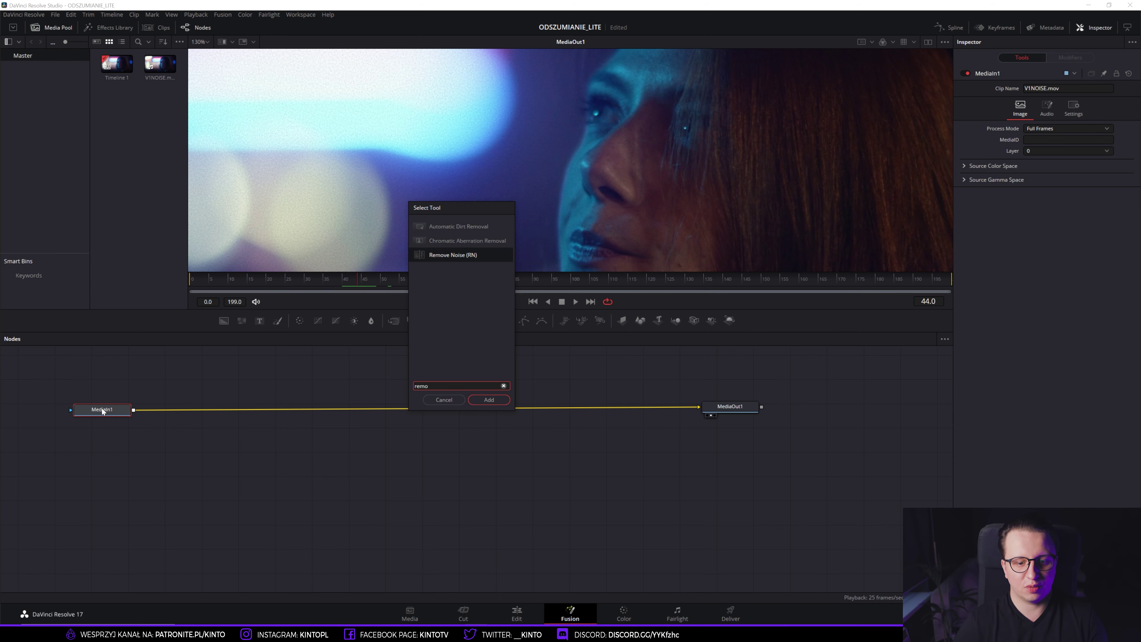
key(Return)
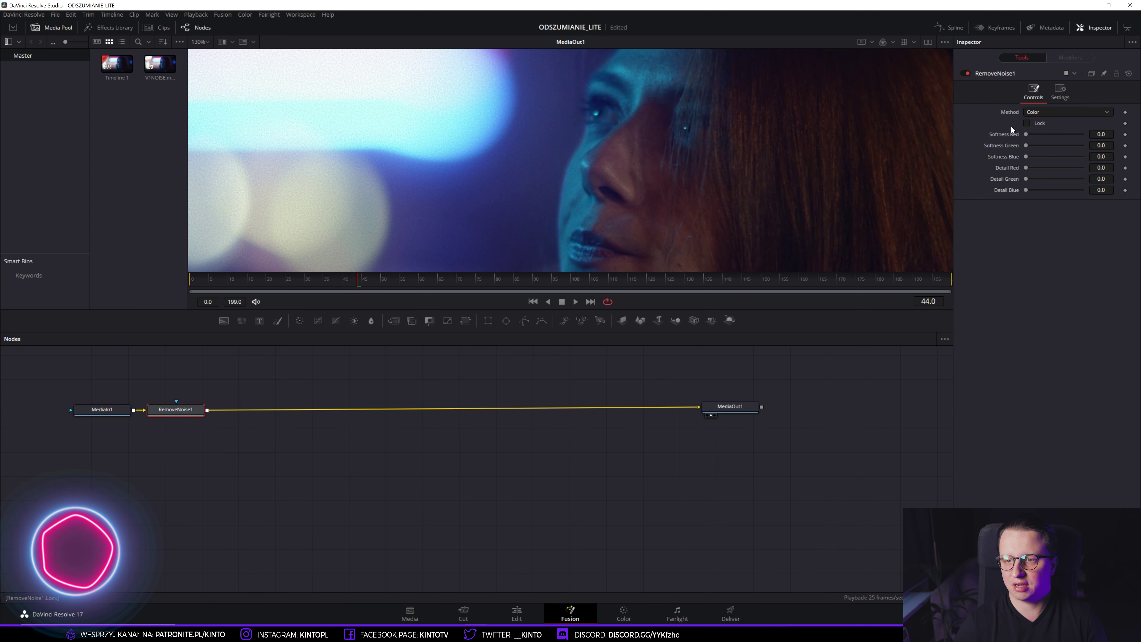
click(1046, 110)
click(1030, 134)
click(1042, 111)
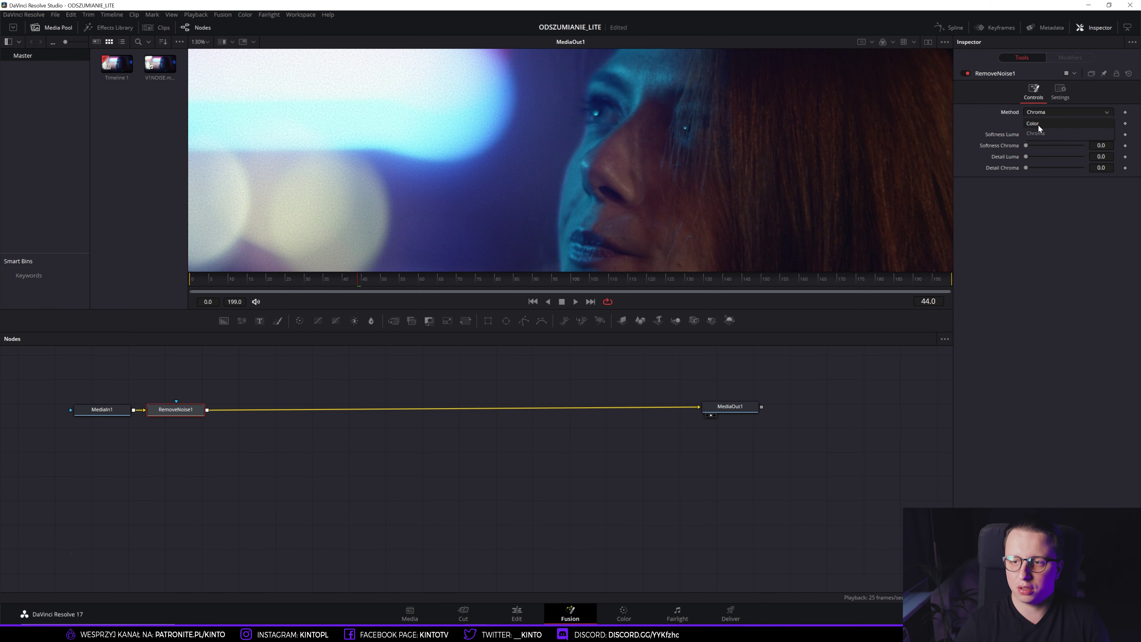
click(1038, 124)
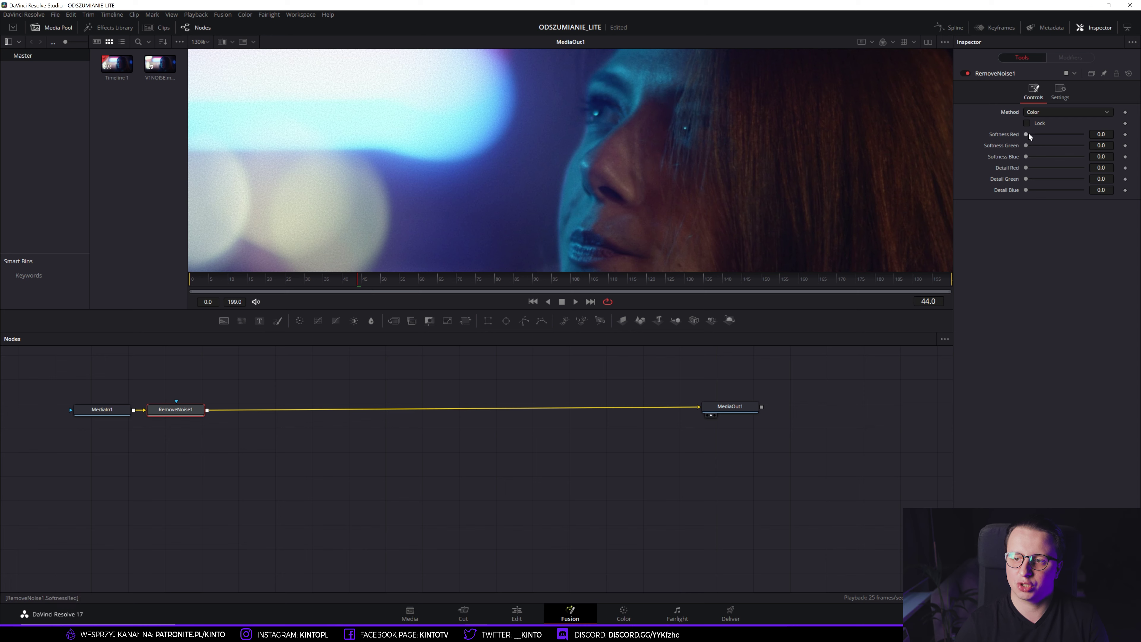
drag(1109, 137, 1018, 135)
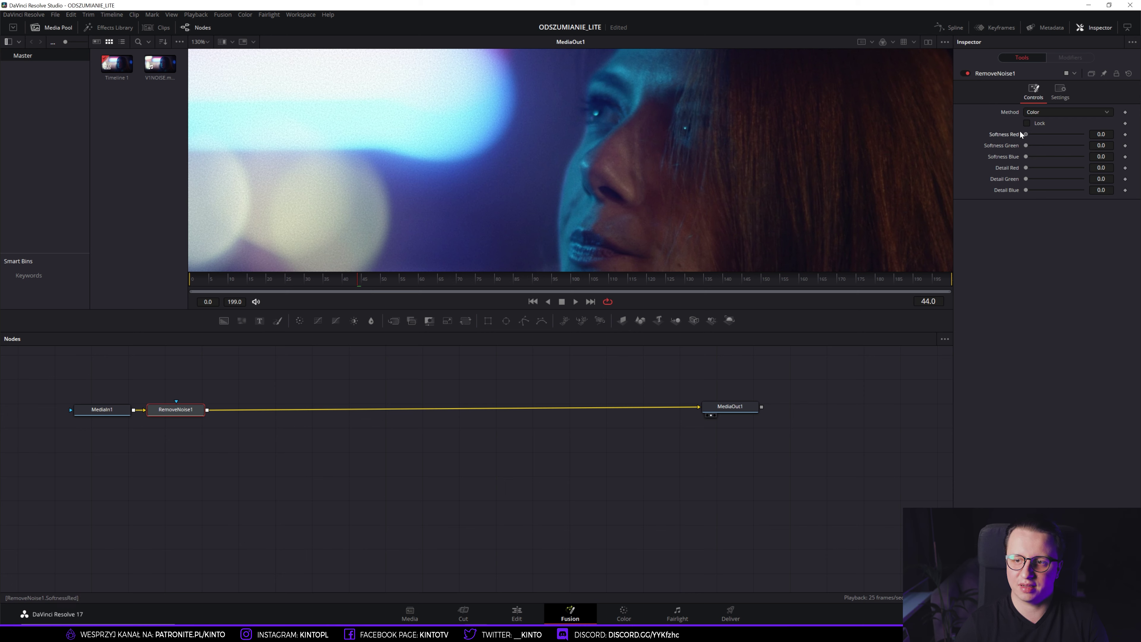
drag(1025, 146, 1036, 150)
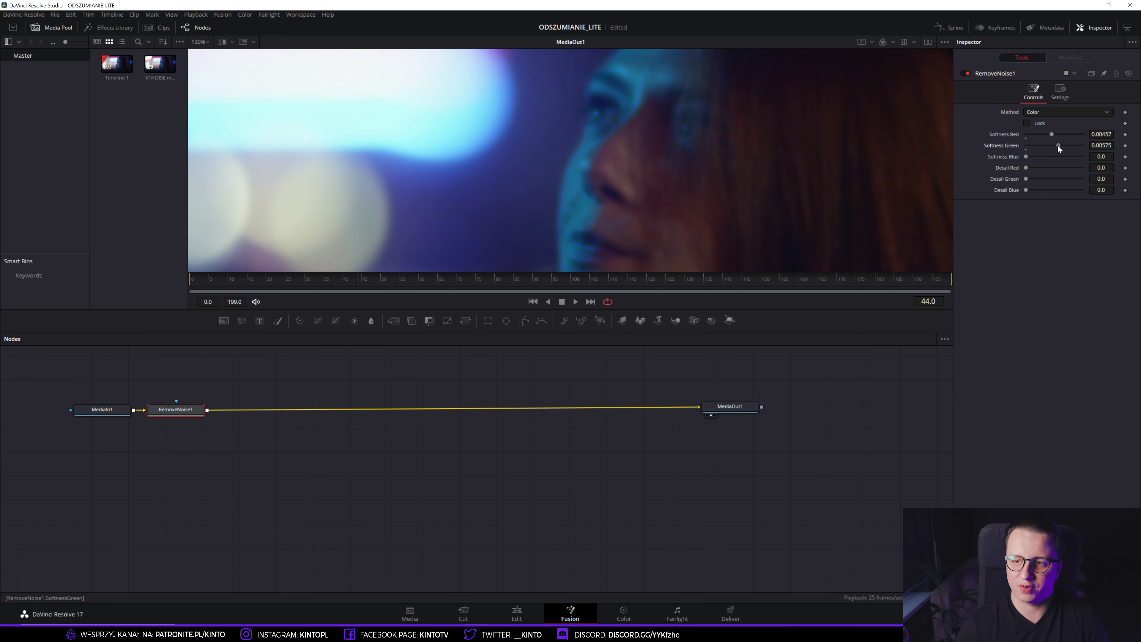
drag(1026, 156, 1038, 147)
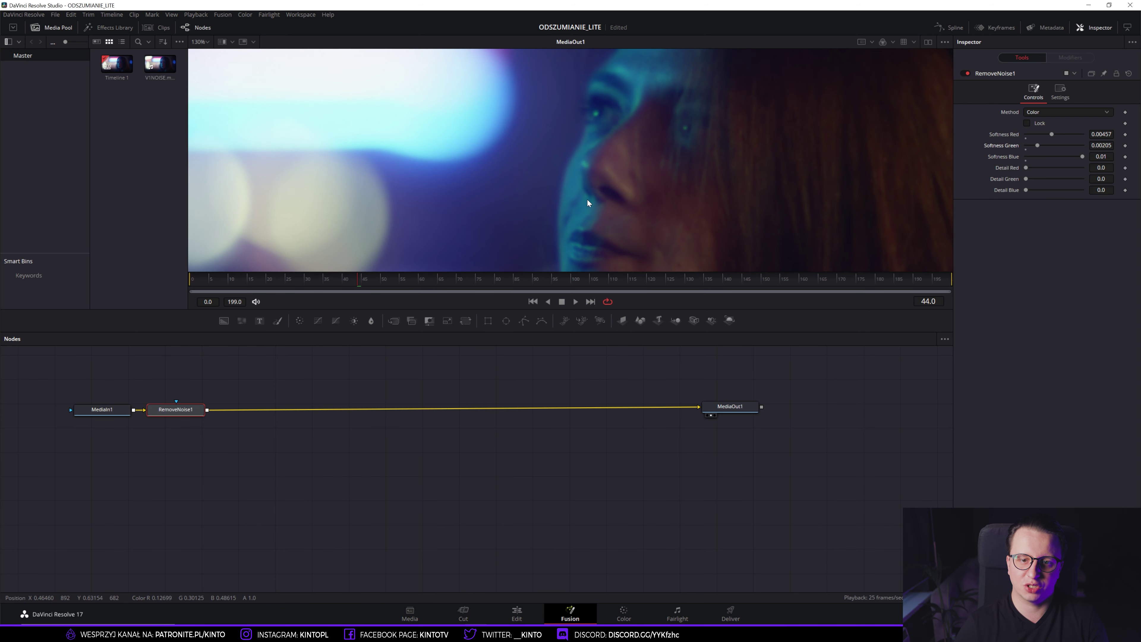
click(1127, 76)
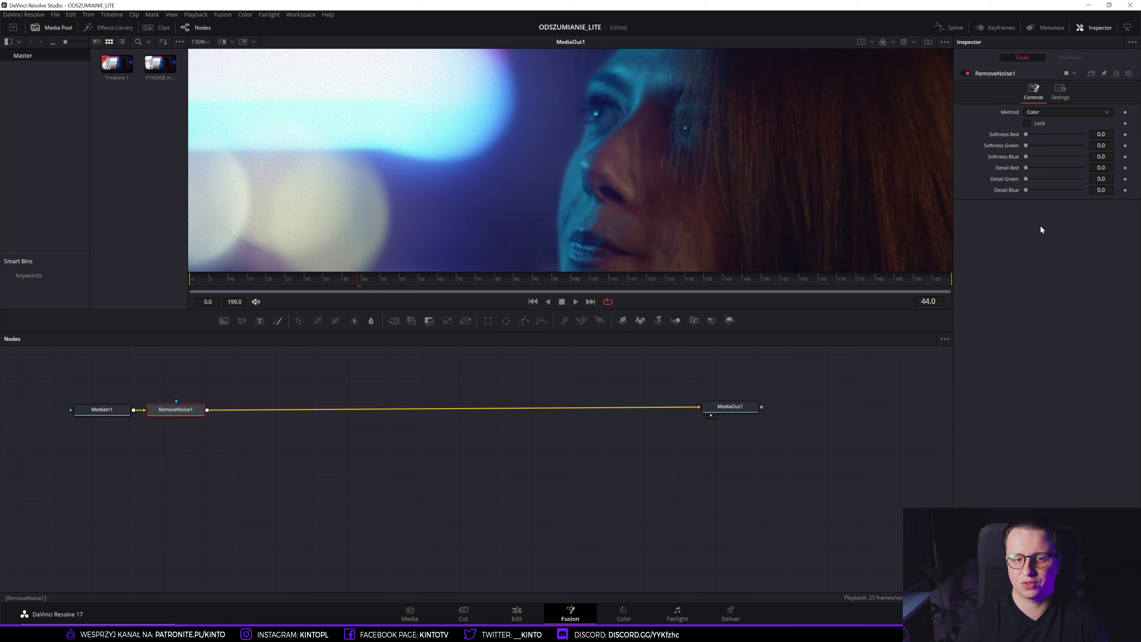
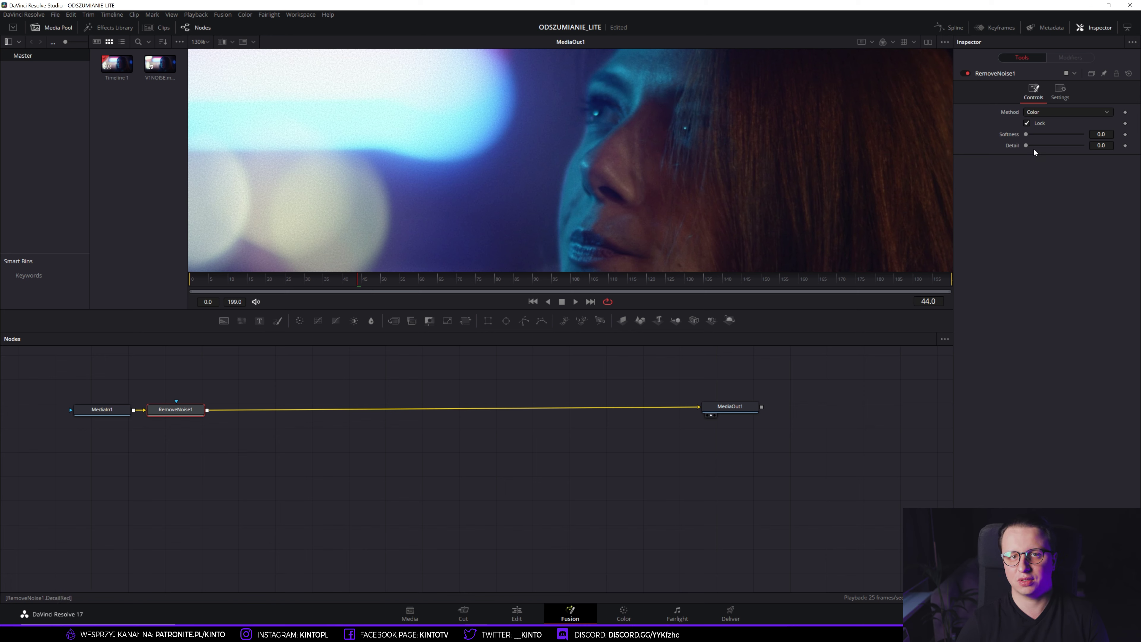
Save the project, raise RemoveNoise1 Softness to about 0.00157, and preview the original MediaIn1 clip
key(ctrl+s)
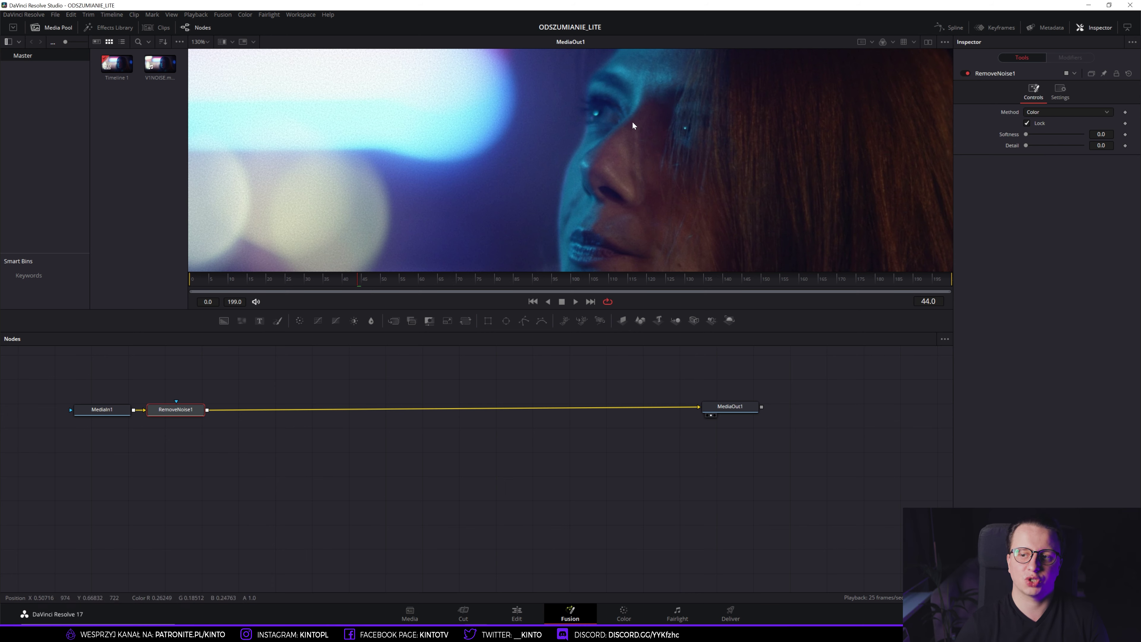
drag(1026, 135, 1028, 140)
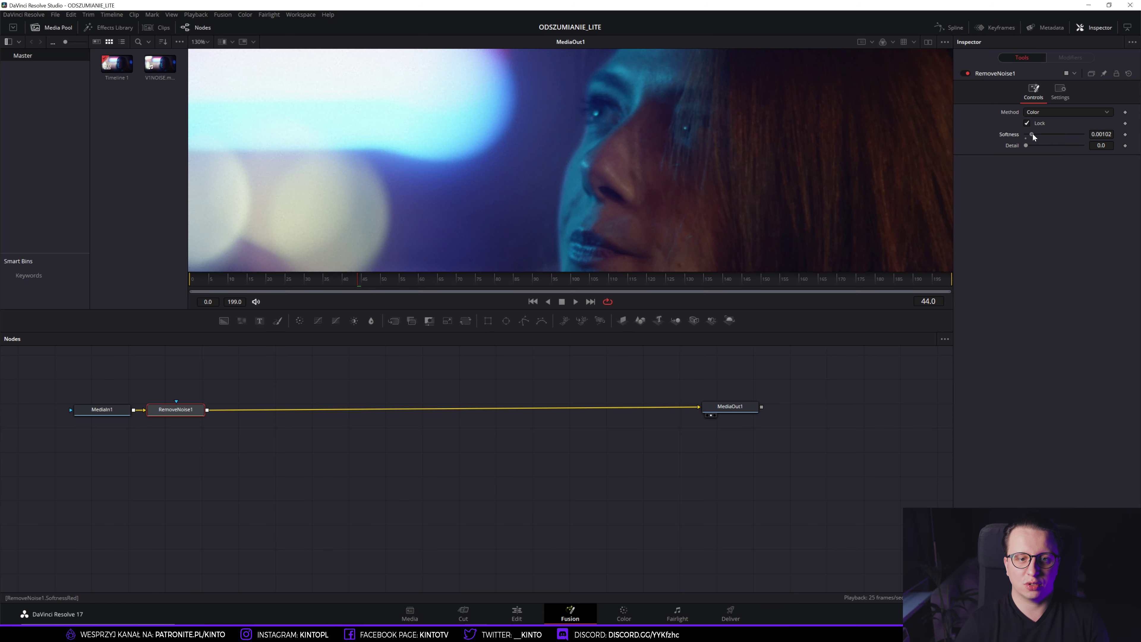
drag(1030, 138, 1034, 138)
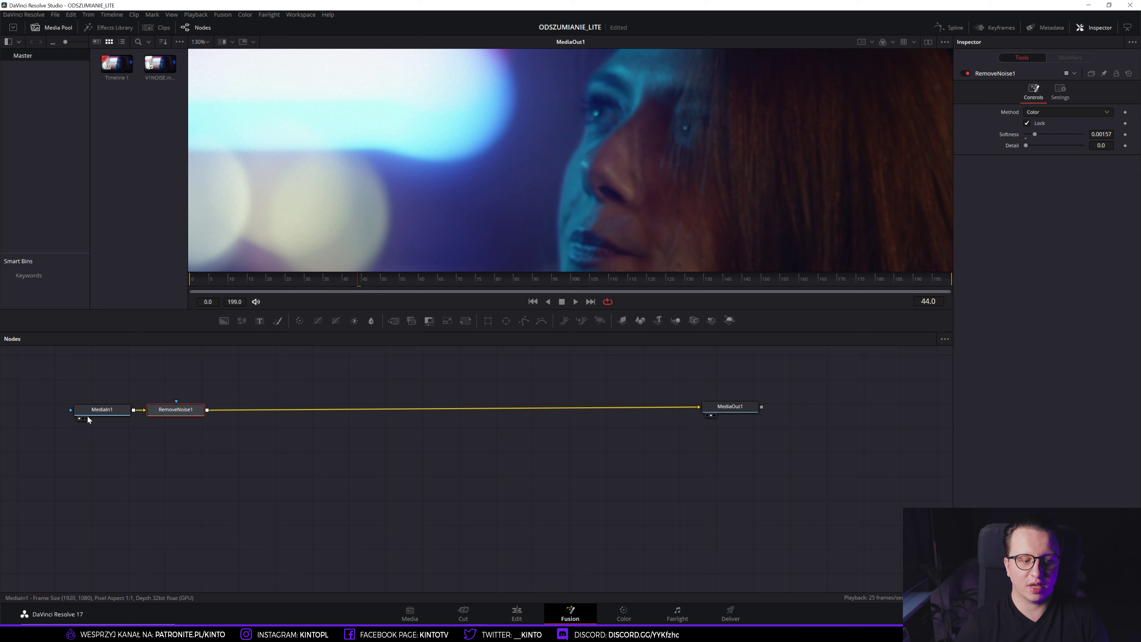
click(82, 419)
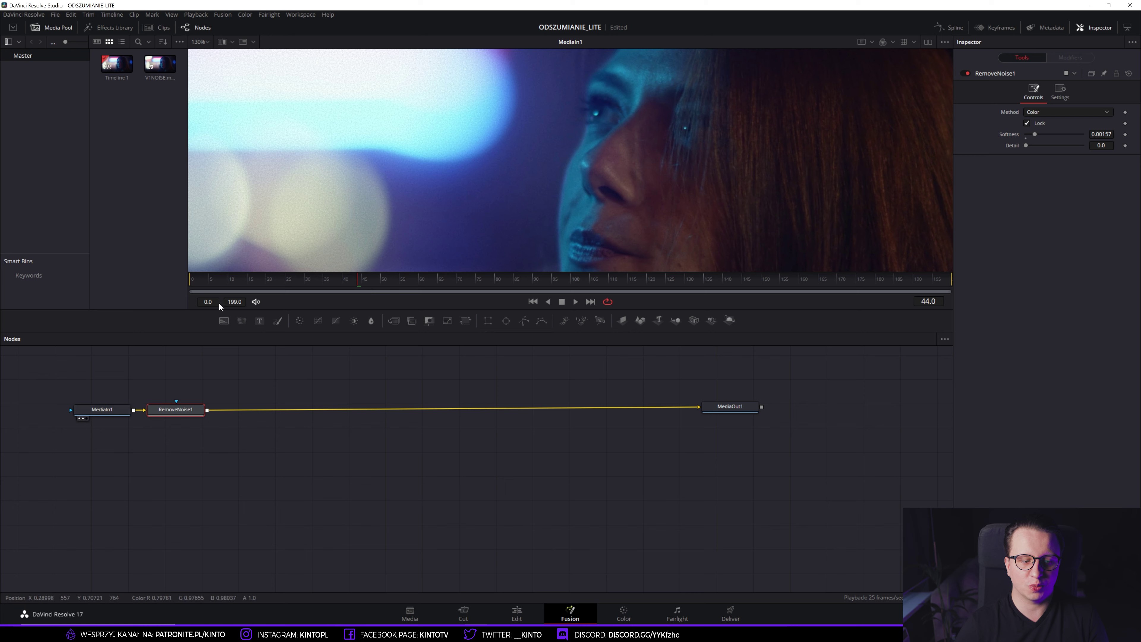
Compare denoised and source views, then raise RemoveNoise1 Detail to 0.283 and Softness to 0.00228
click(156, 419)
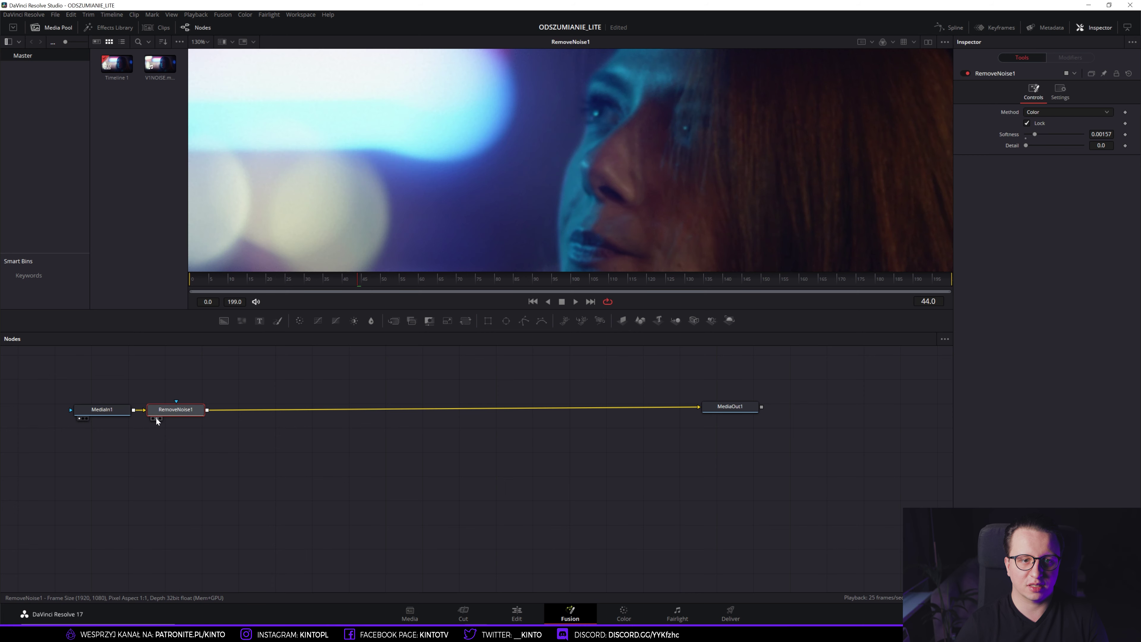
click(82, 419)
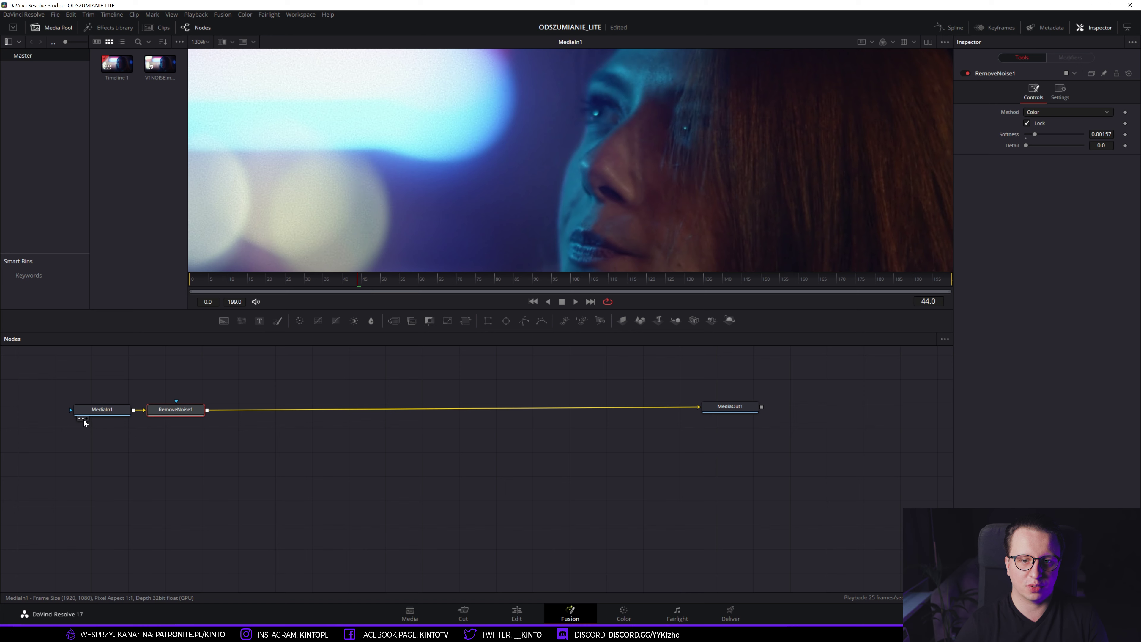
click(156, 419)
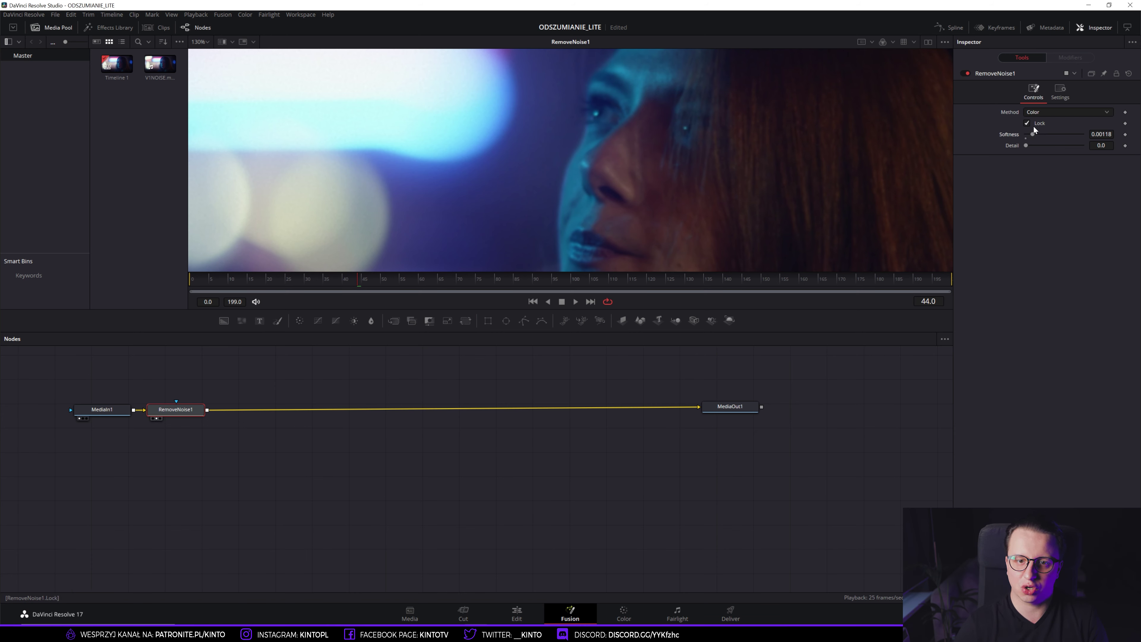
drag(1027, 145, 1038, 146)
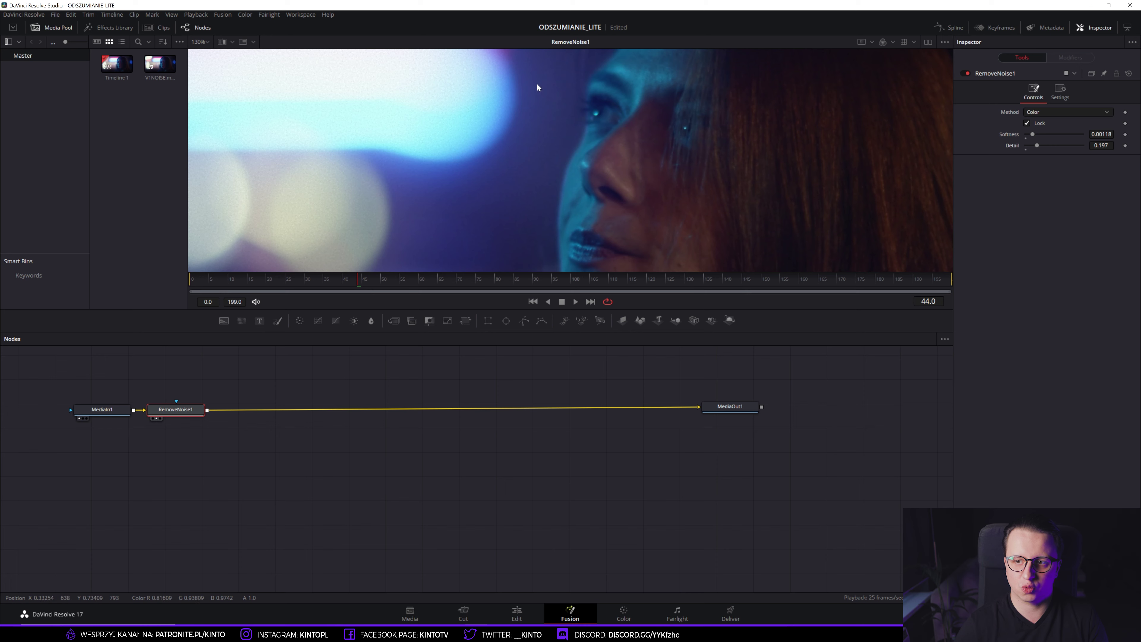
drag(1033, 136, 1036, 136)
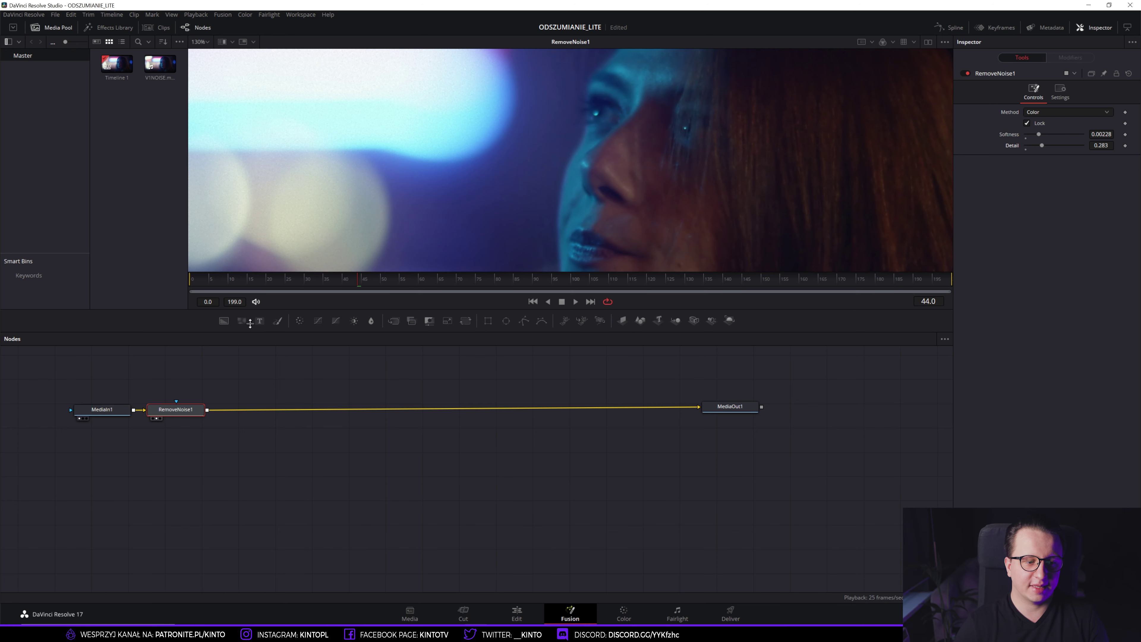
click(83, 418)
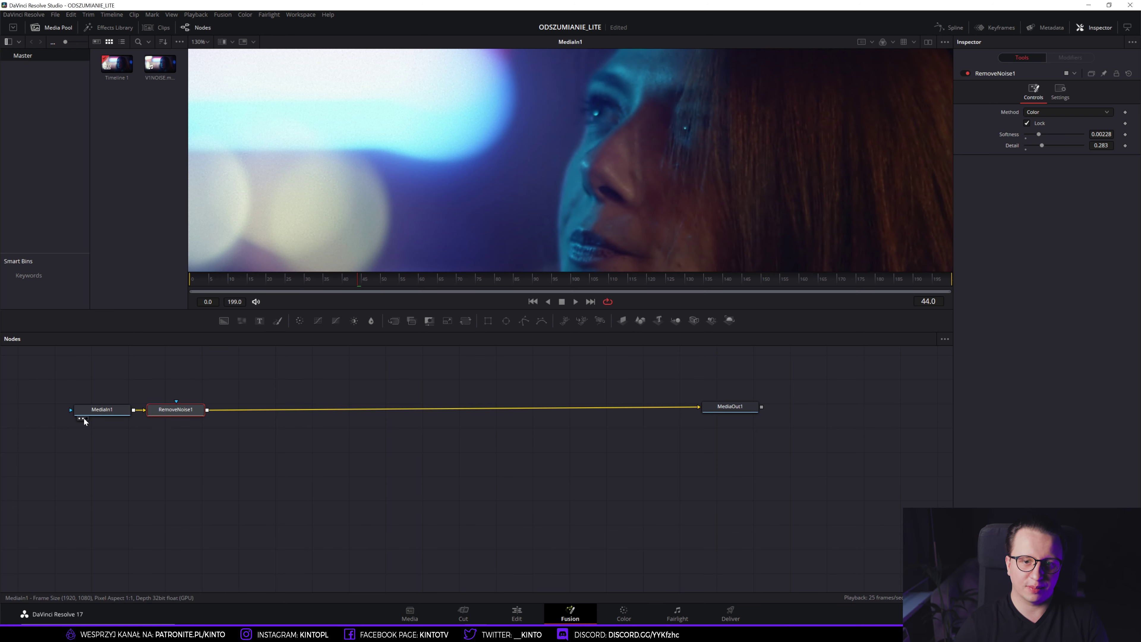
Push RemoveNoise1 Softness up to about 0.00472, comparing it against the noisy source
click(157, 419)
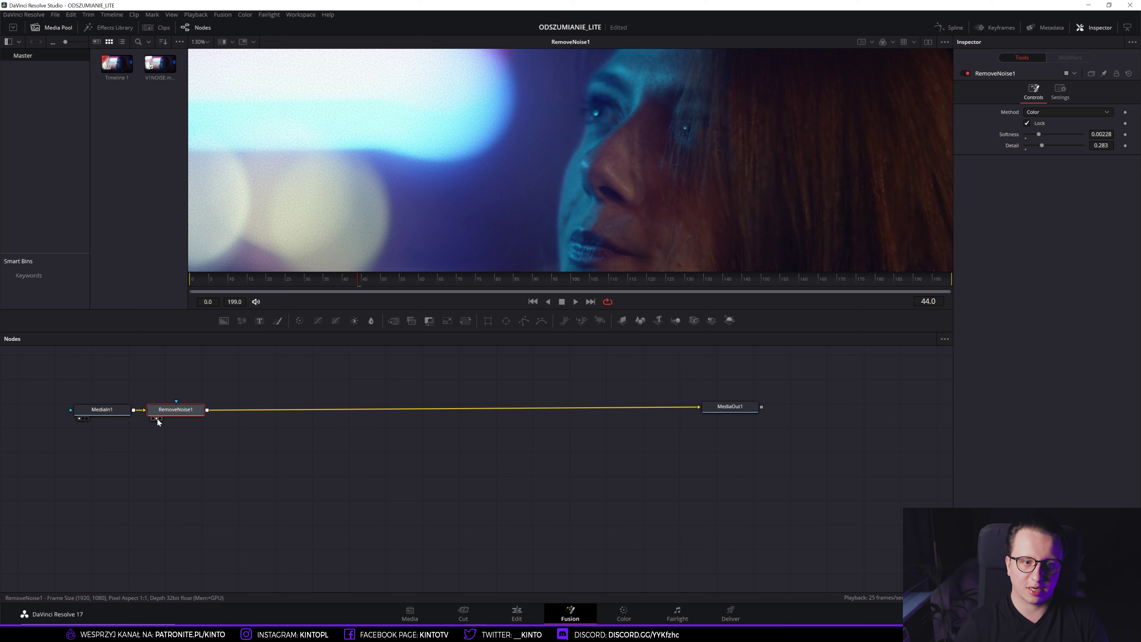
click(83, 418)
mouse_move(165, 415)
click(157, 418)
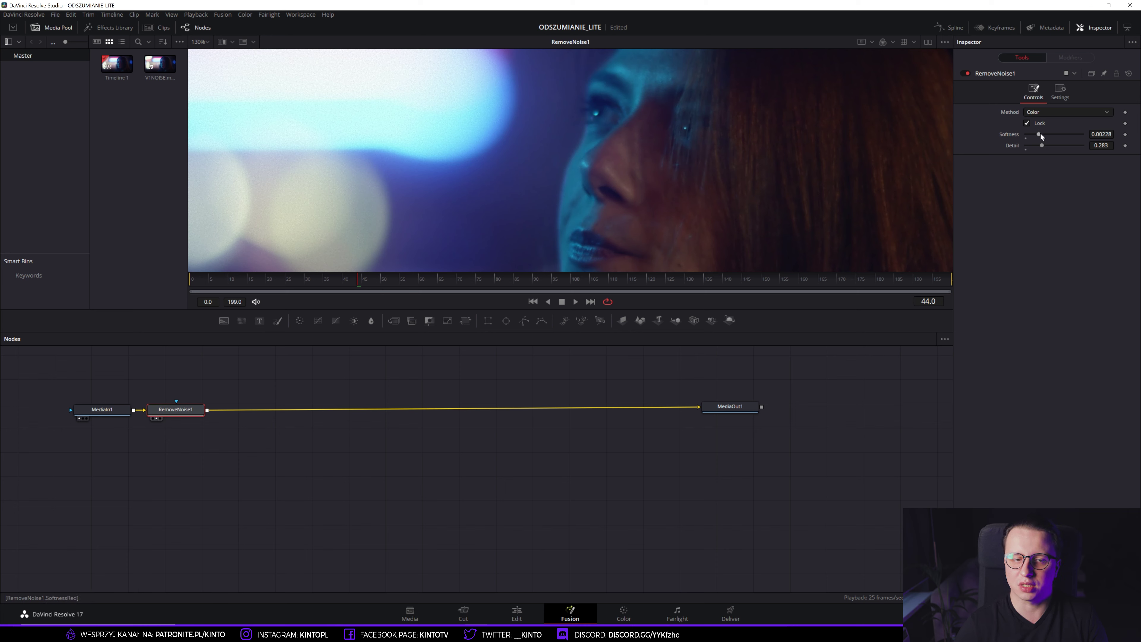
drag(1047, 135, 1053, 135)
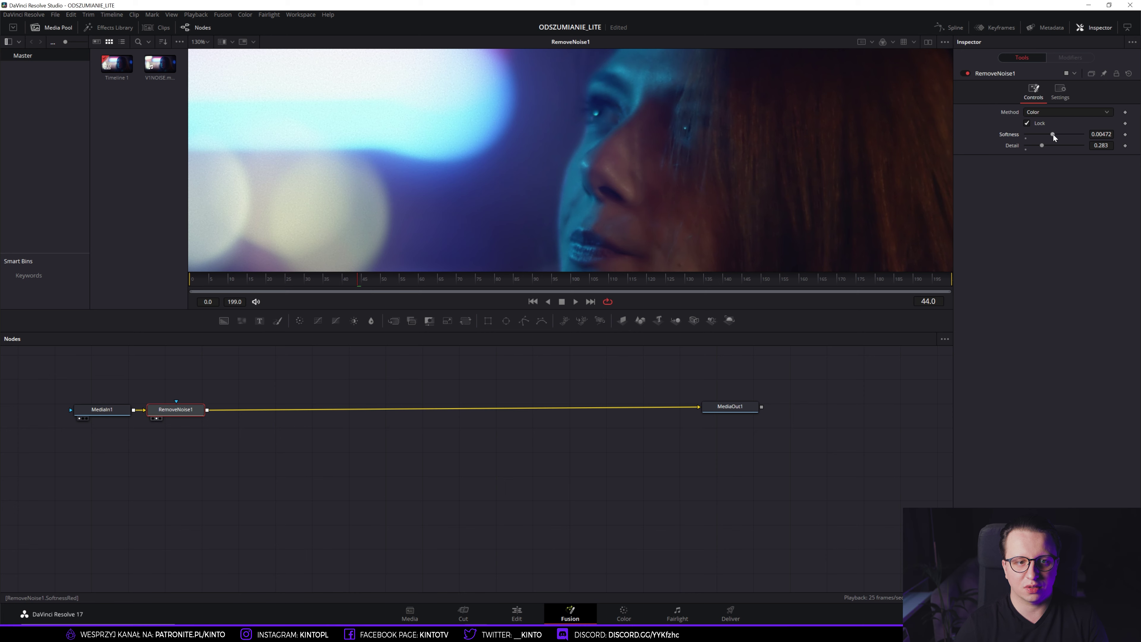
click(83, 419)
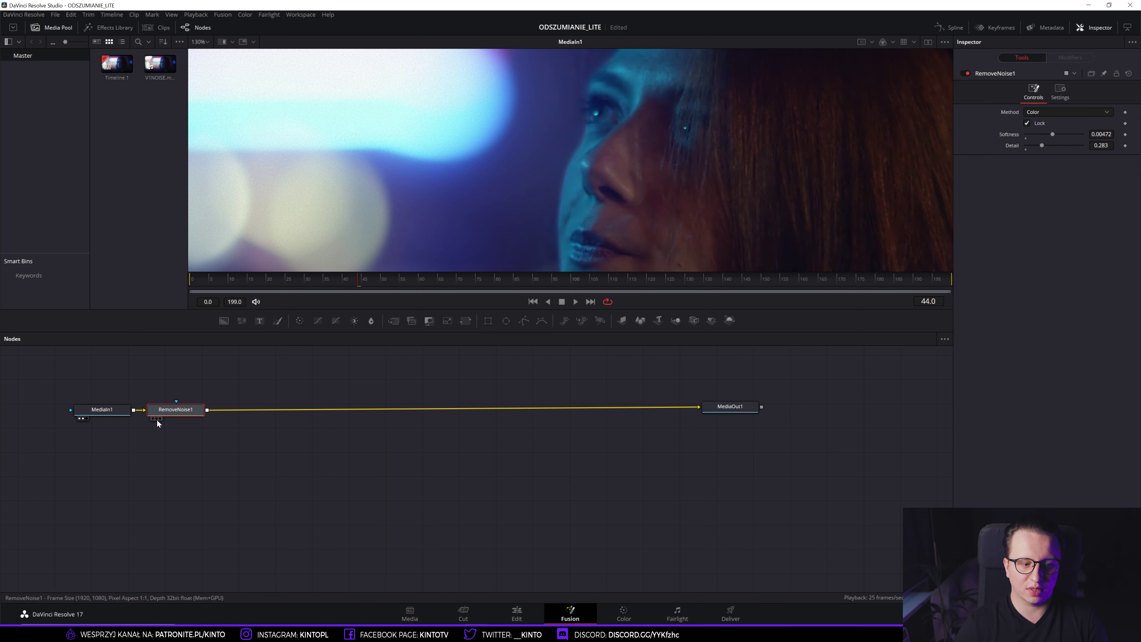
click(156, 418)
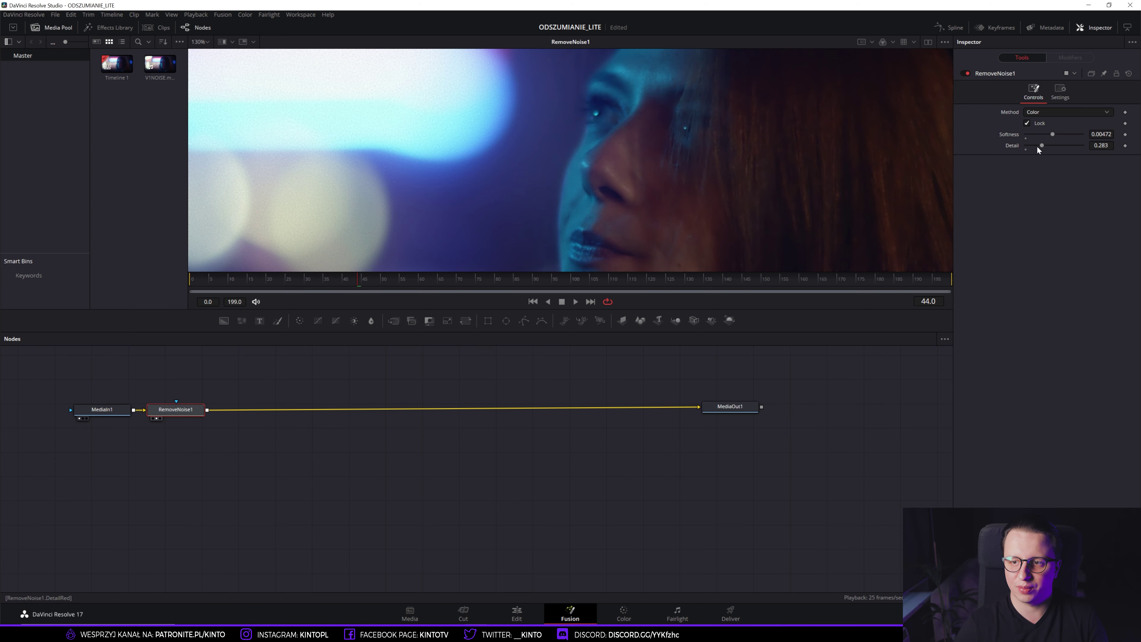
Lower Detail to 0.118 and Softness back to 0.00228, recheck against the source, and nudge the node
drag(1041, 145, 1039, 145)
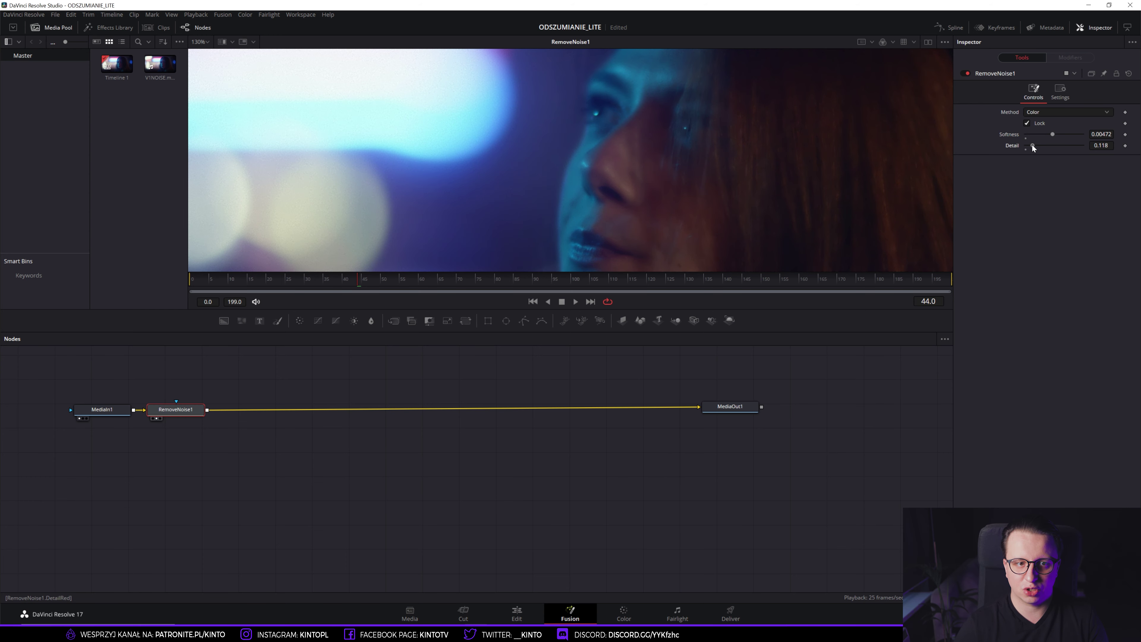
drag(1053, 133, 1047, 134)
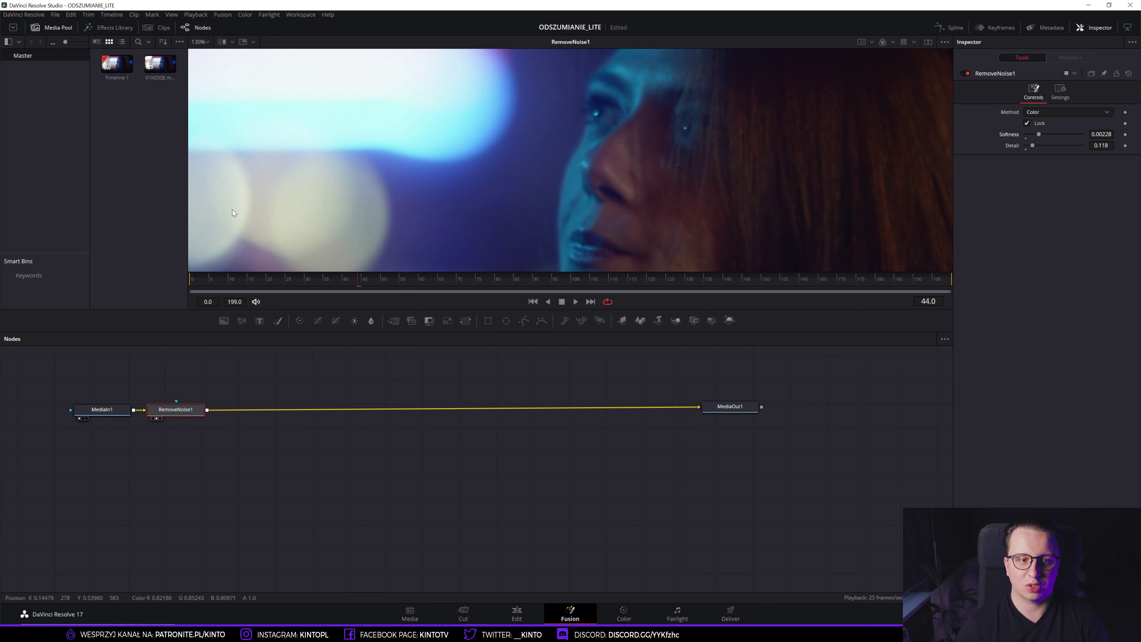
click(81, 418)
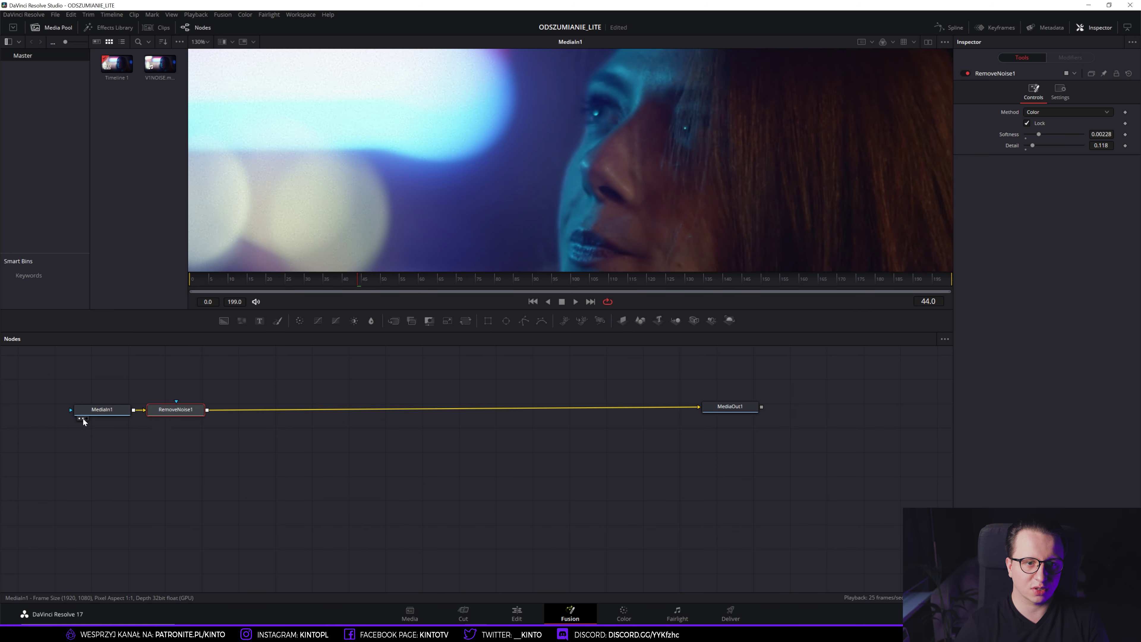
click(157, 418)
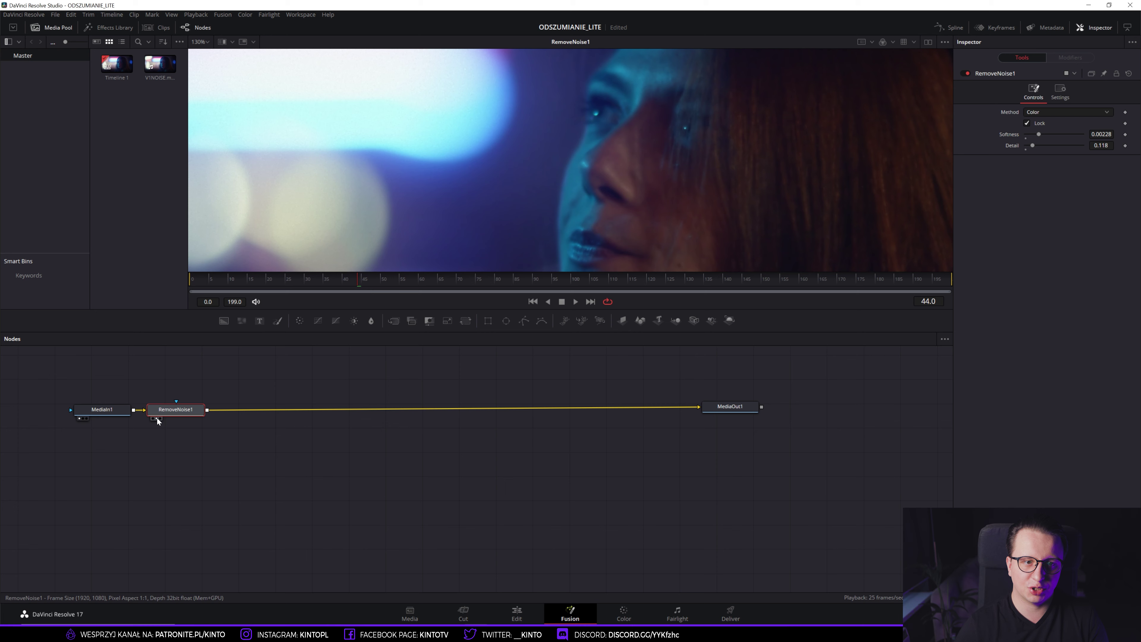
click(83, 419)
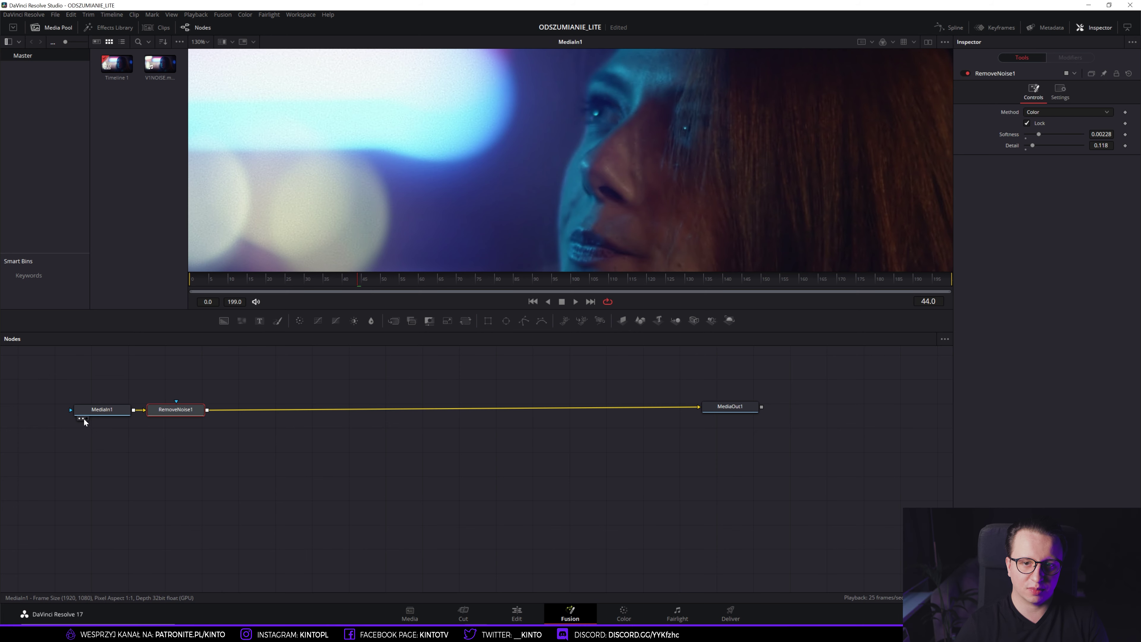
click(157, 418)
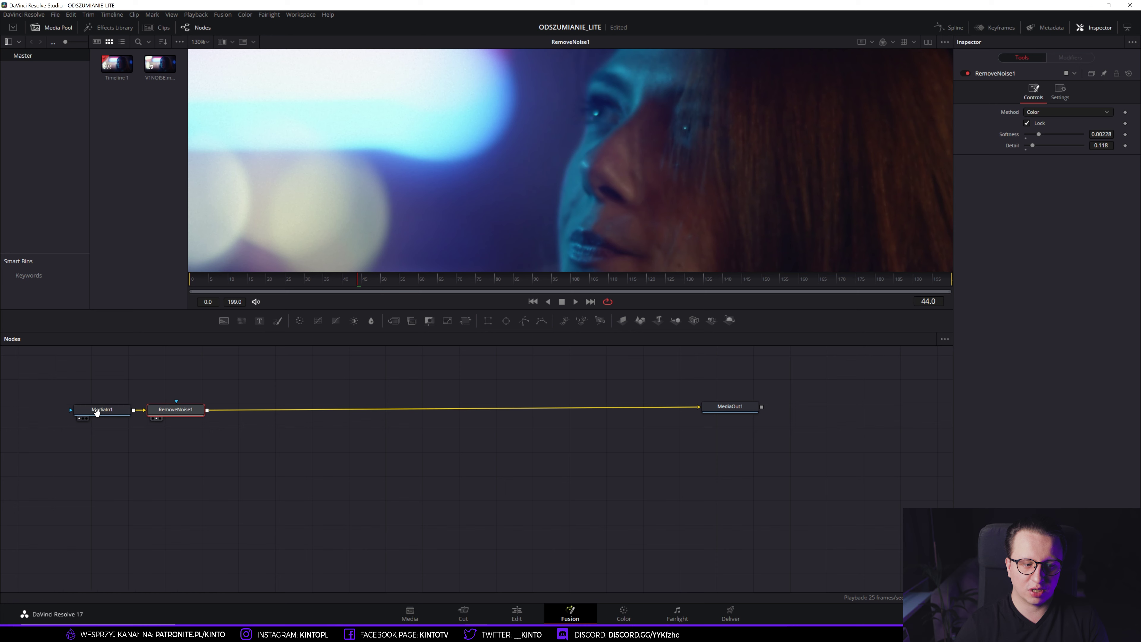
click(82, 418)
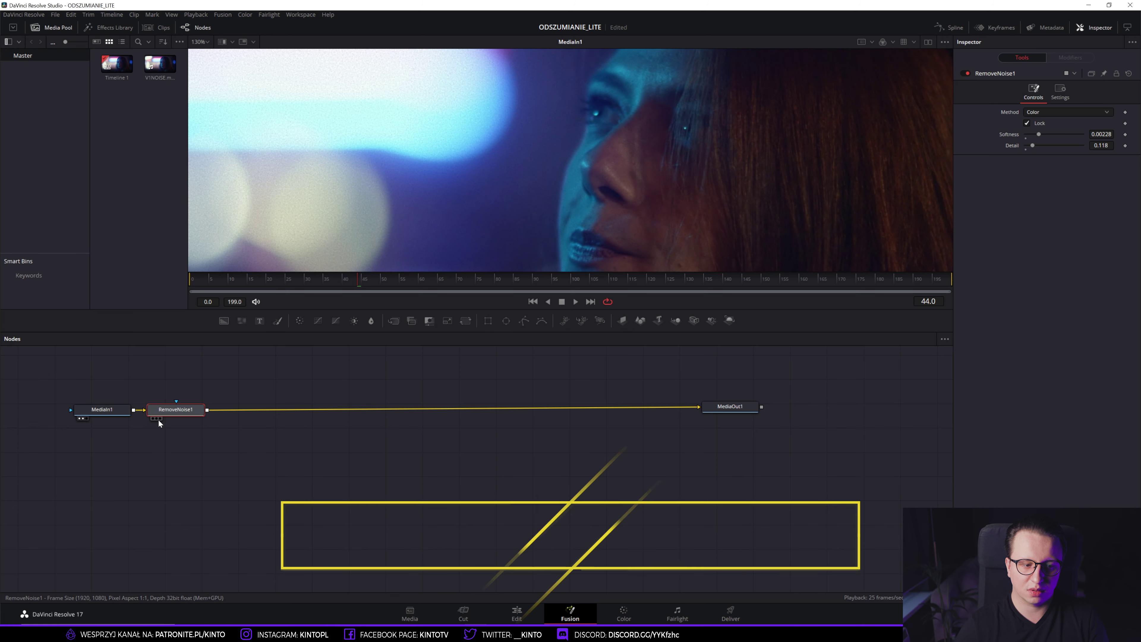
click(156, 419)
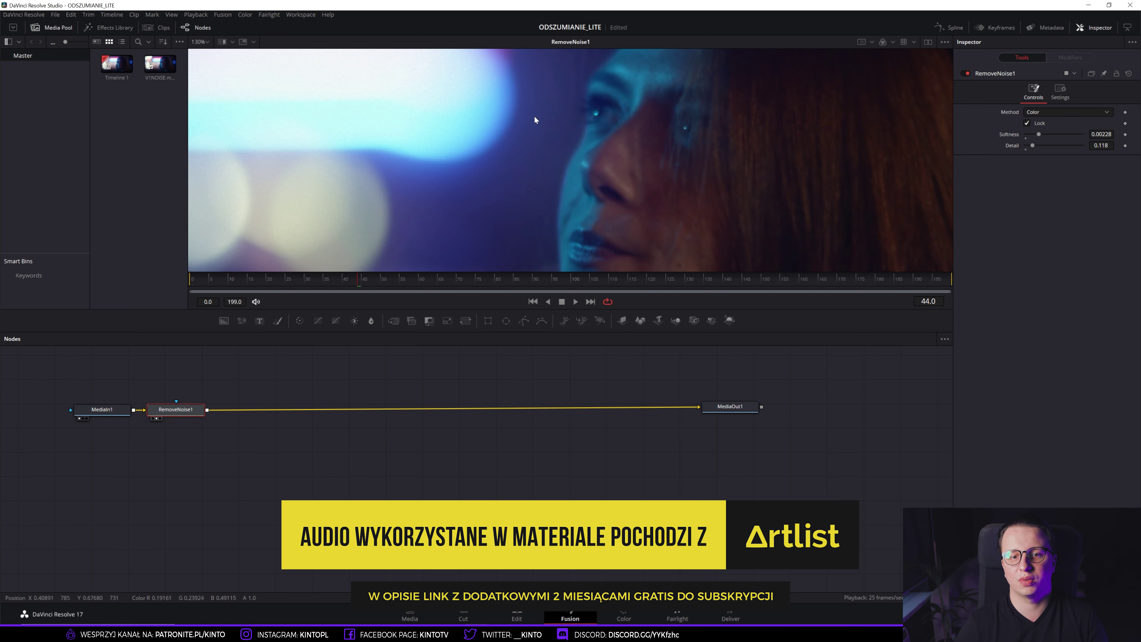
drag(170, 415, 170, 413)
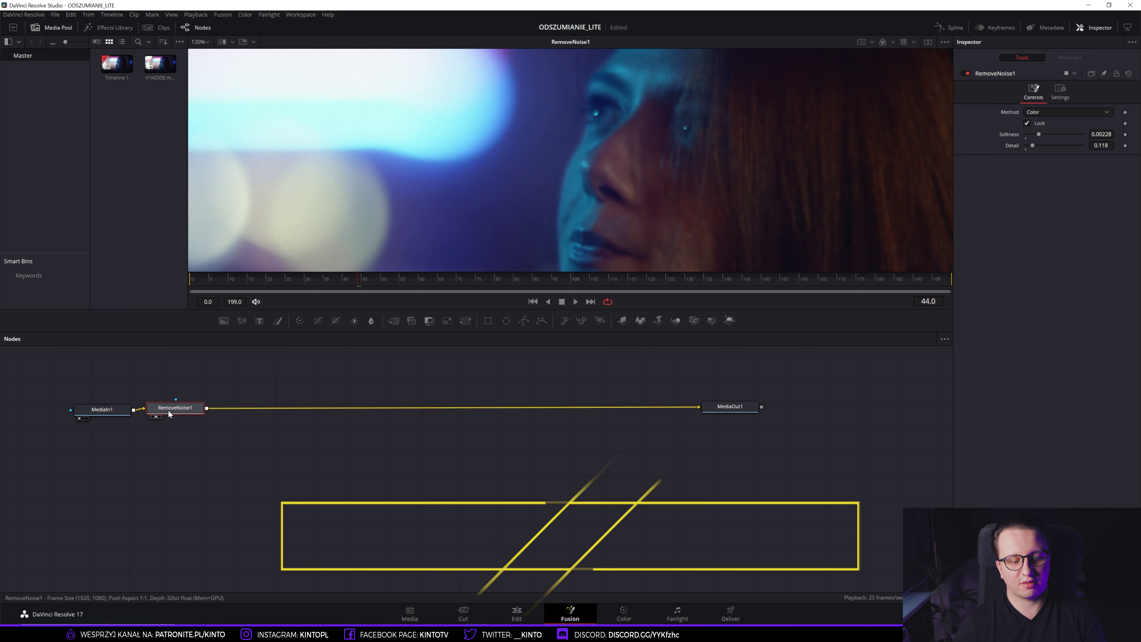
Insert an Unsharp Mask node after RemoveNoise1 and view its output
key(shift+space)
text(uns)
key(Return)
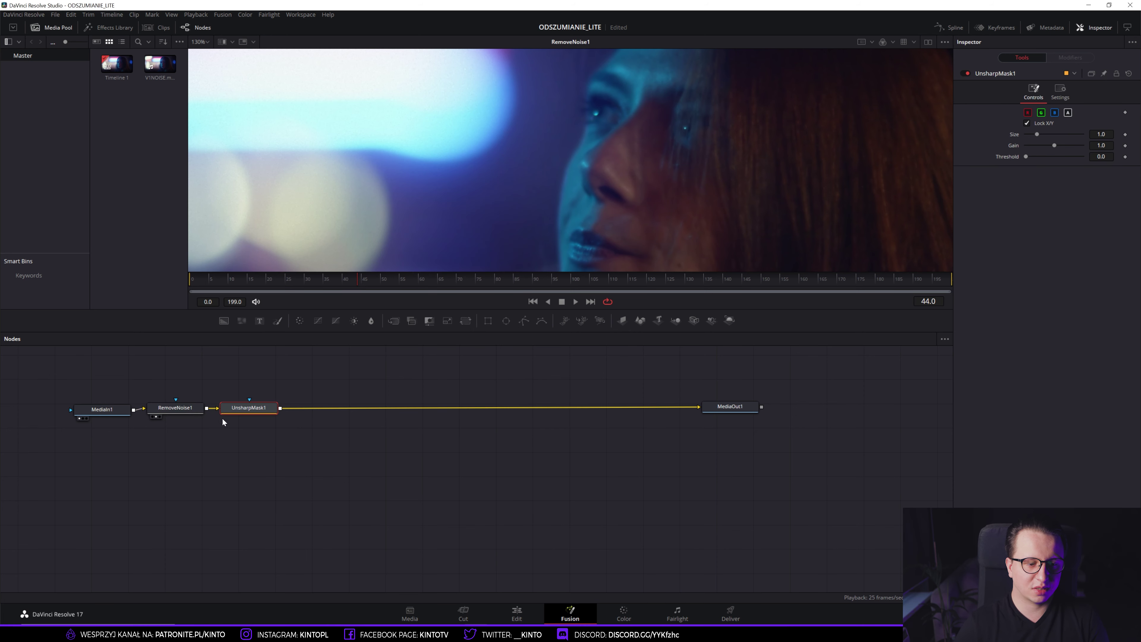
click(230, 417)
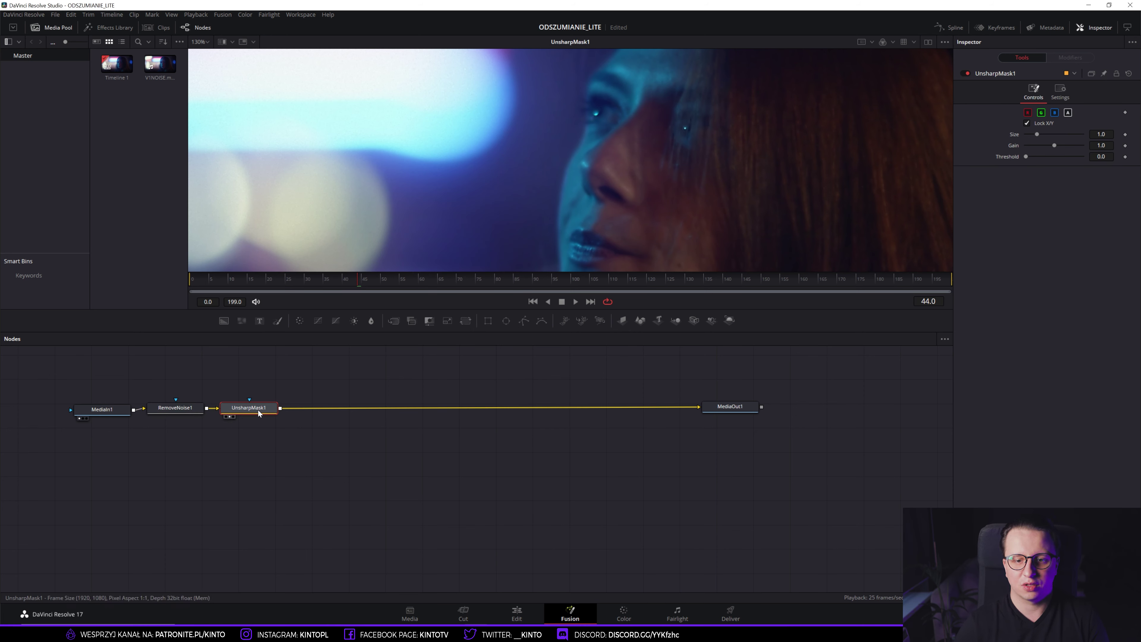
Experiment with UnsharpMask1 Size and Gain, settle Size around 5.0, and save the project
click(1101, 134)
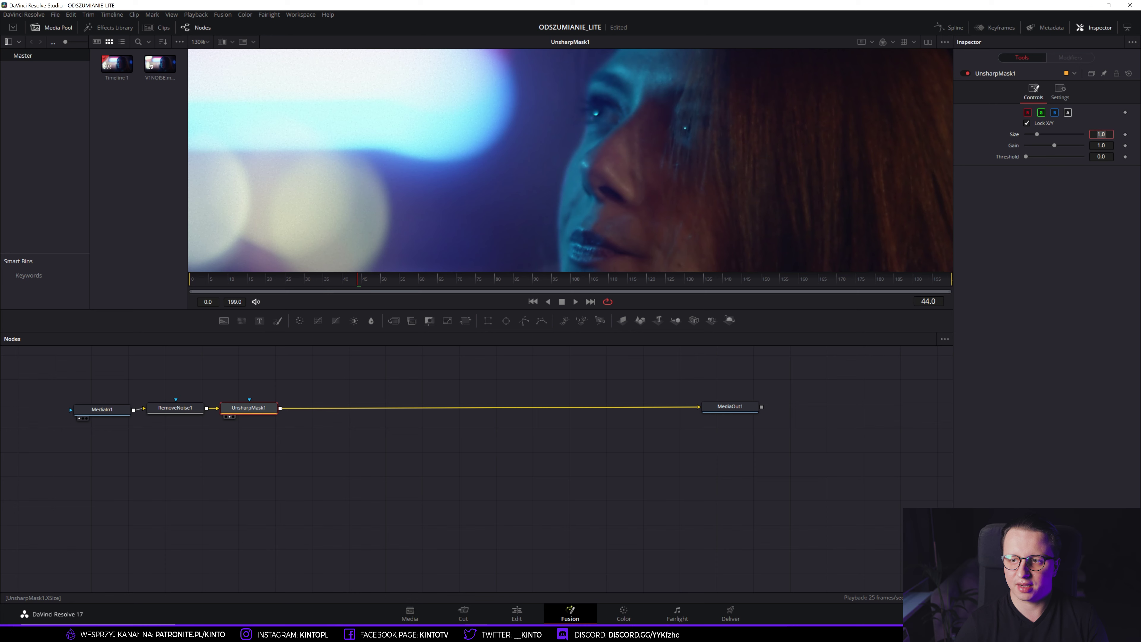
text(5)
key(Tab)
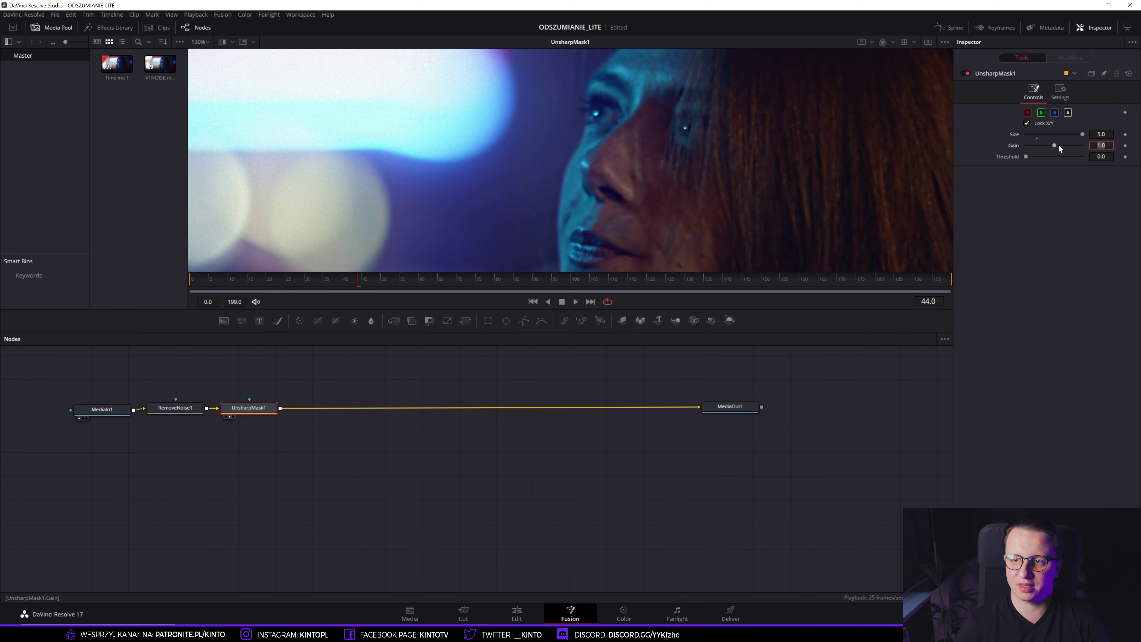
drag(1055, 144, 1022, 147)
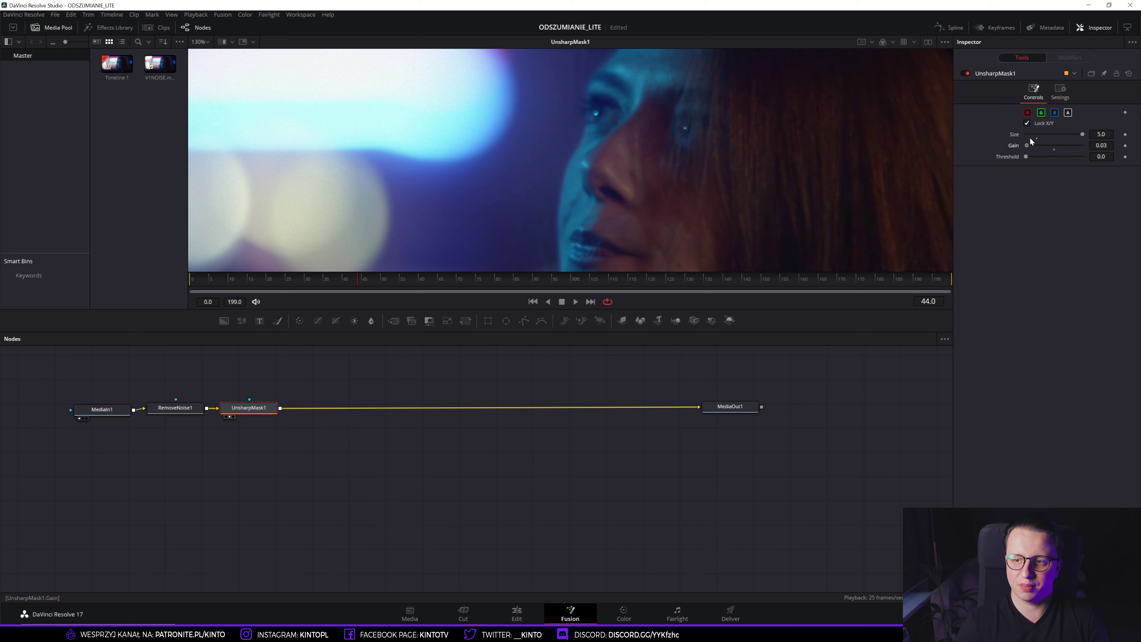
double_click(1026, 145)
drag(1075, 134, 1031, 134)
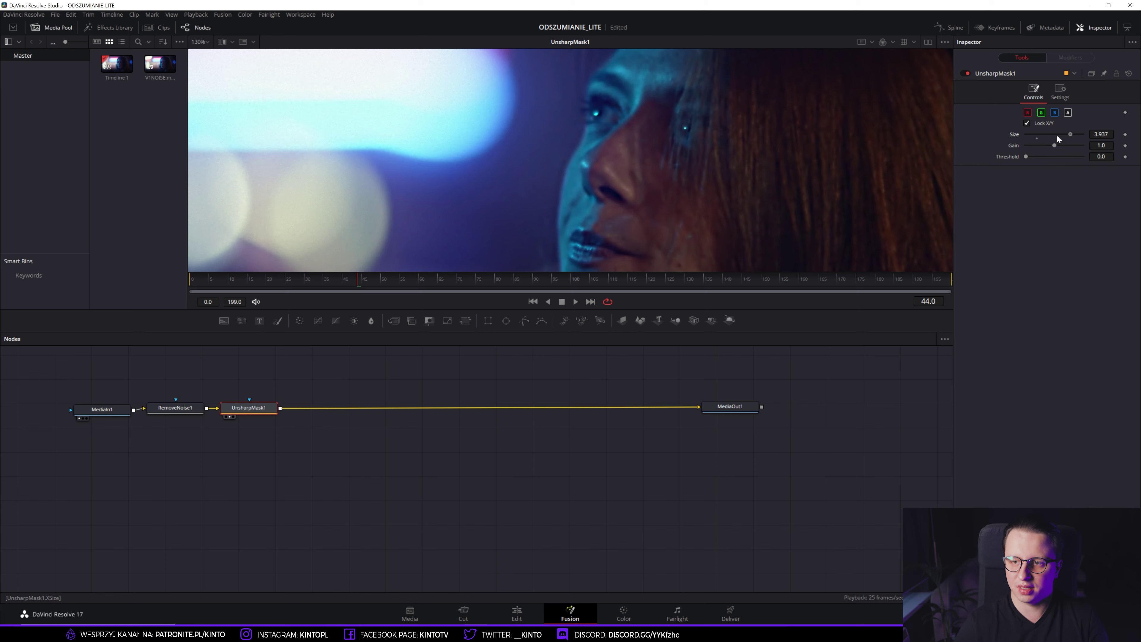
click(1033, 135)
drag(1033, 135, 1085, 133)
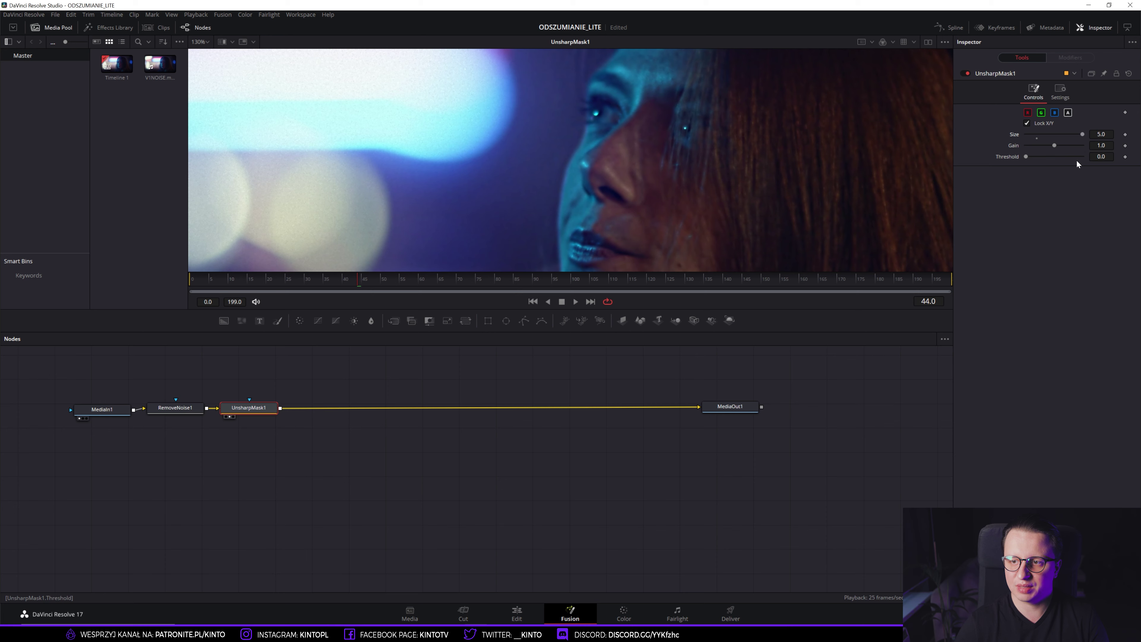
key(ctrl+s)
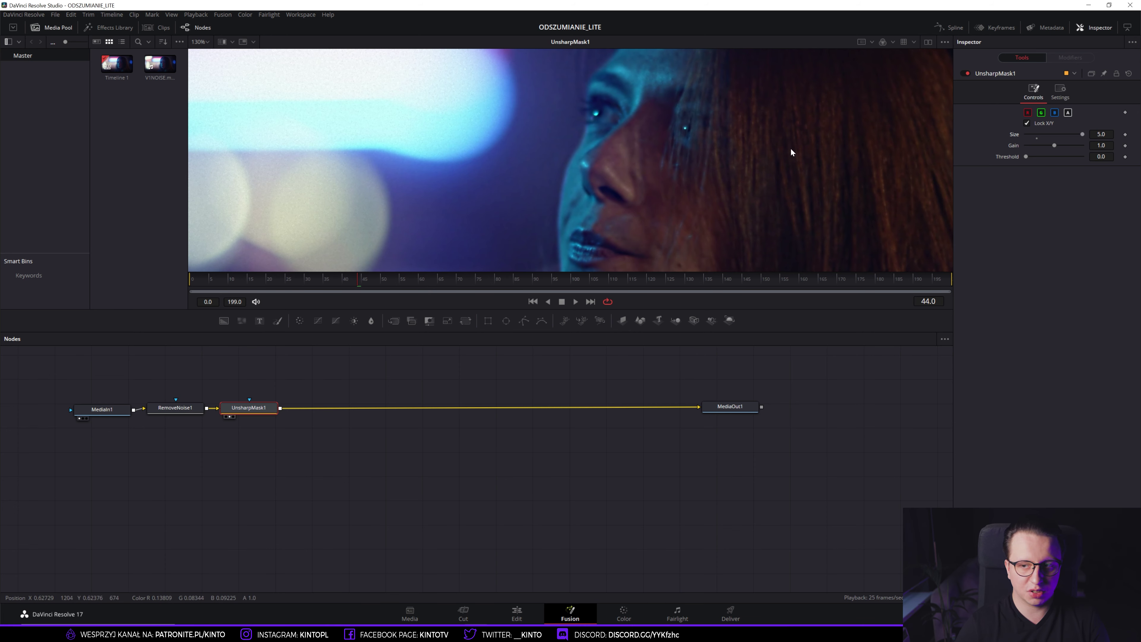
Set Threshold to 0.0236 and weaken Gain below 1.0, comparing sharpening on and off
drag(1027, 157, 1030, 159)
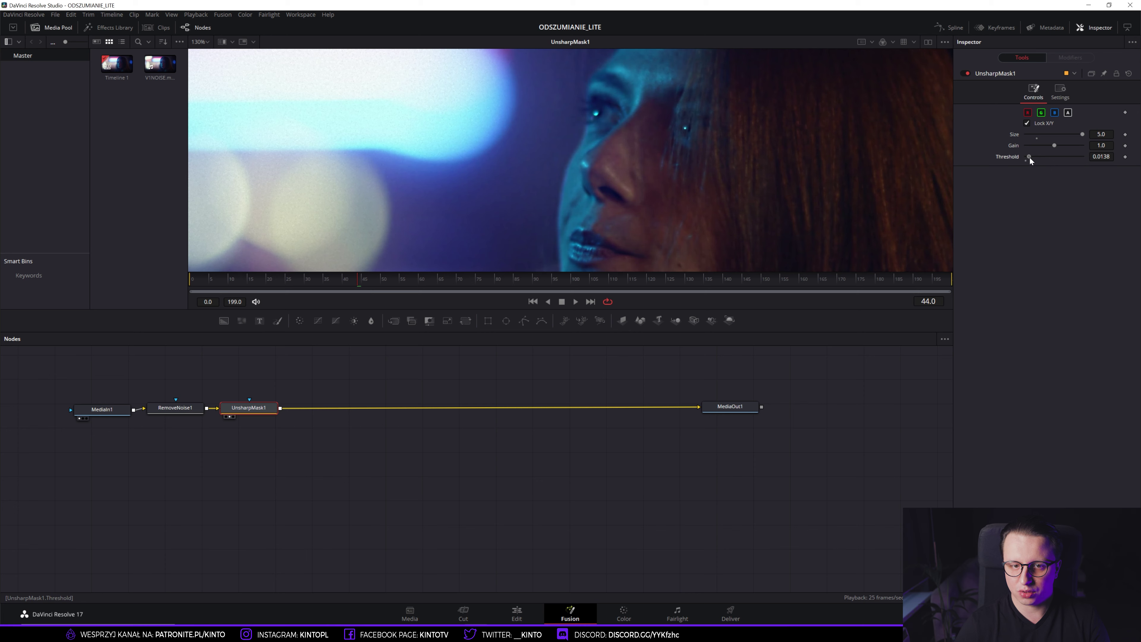
drag(1034, 158, 1033, 158)
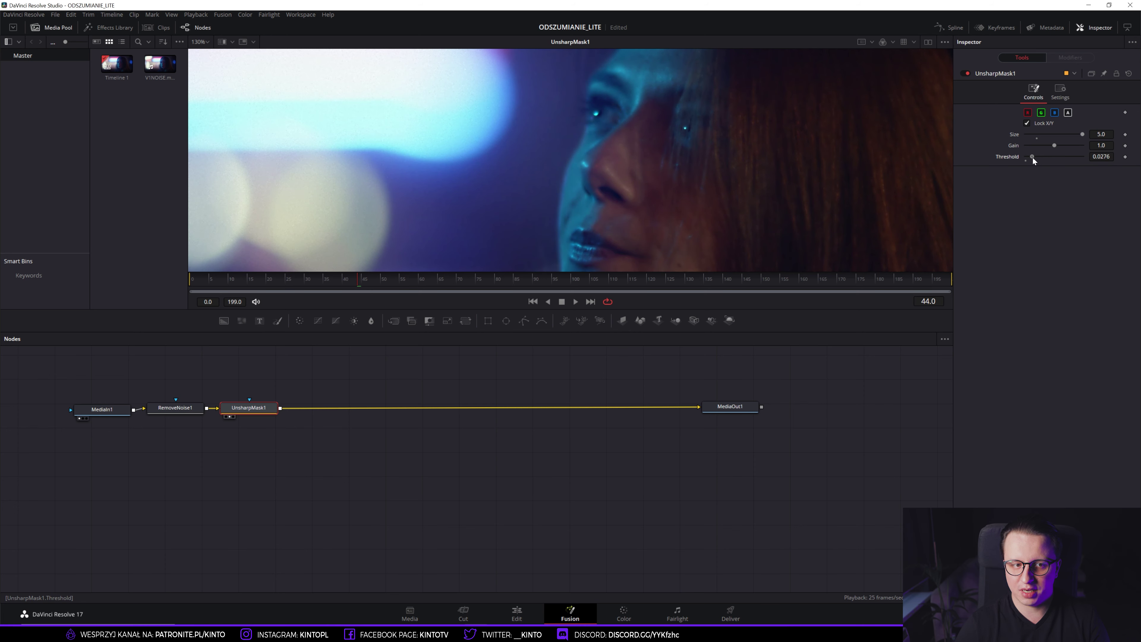
drag(1032, 158, 1031, 158)
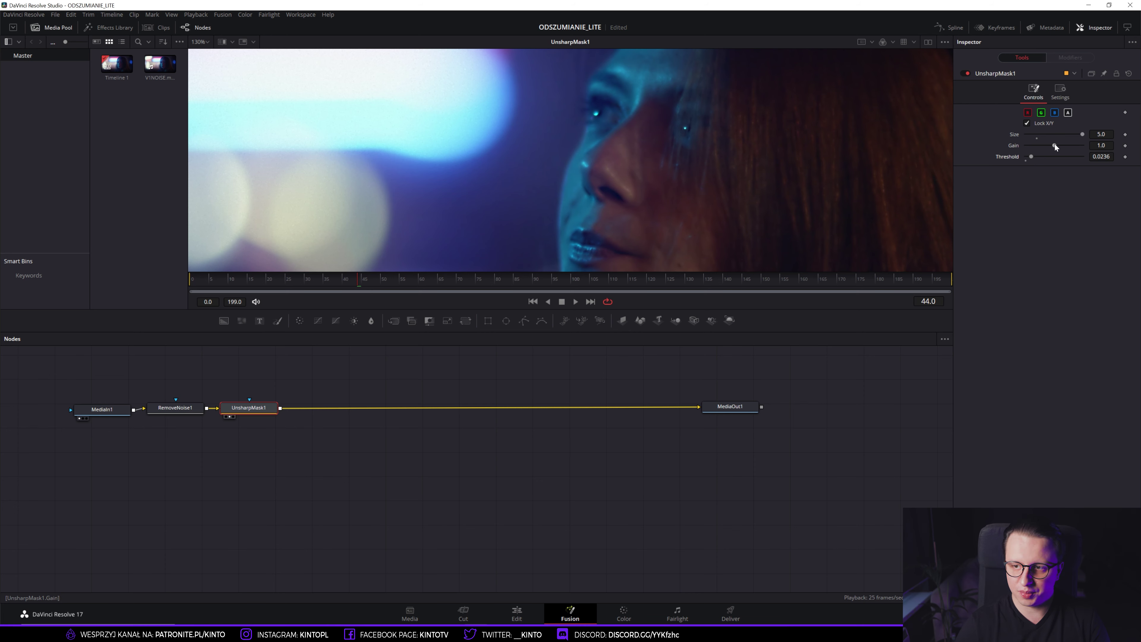
drag(1055, 145, 1036, 145)
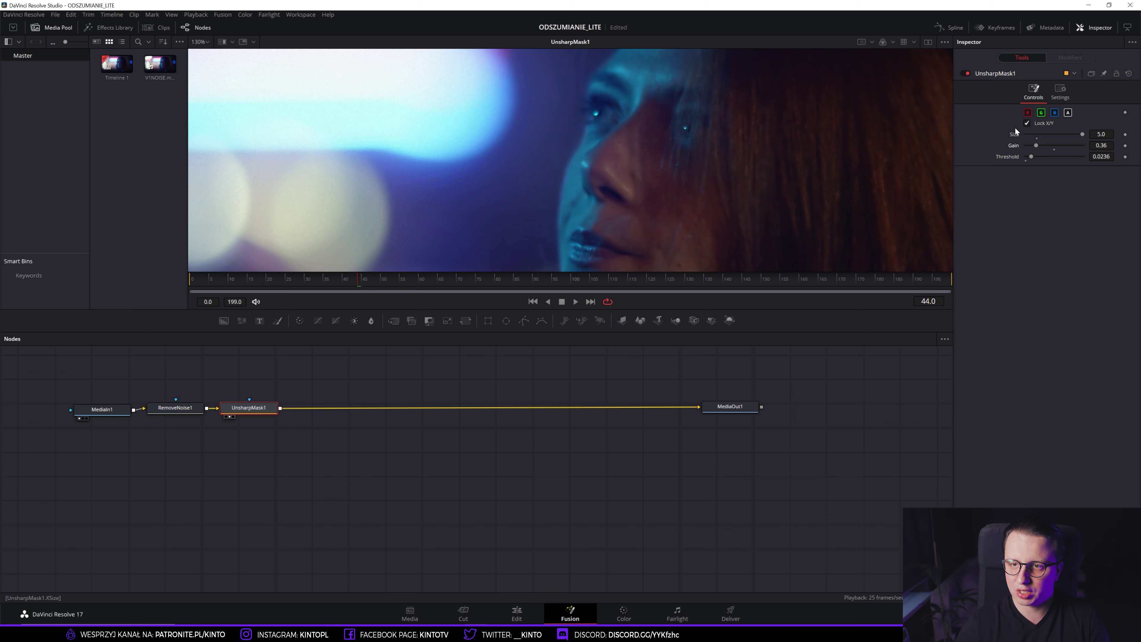
click(966, 73)
click(966, 73)
click(966, 74)
click(966, 74)
click(966, 73)
click(966, 74)
click(966, 74)
click(967, 73)
click(967, 73)
click(967, 74)
click(966, 74)
click(966, 74)
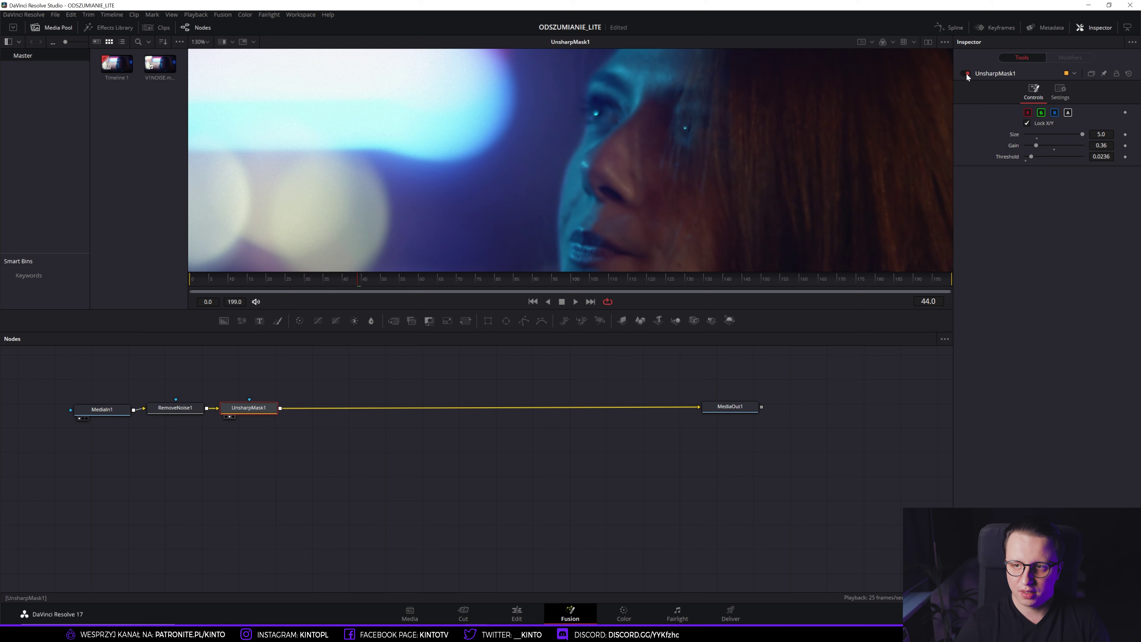
Lower the sharpening Threshold to 0.0079 and compare with sharpening on and off
drag(1037, 156, 1028, 156)
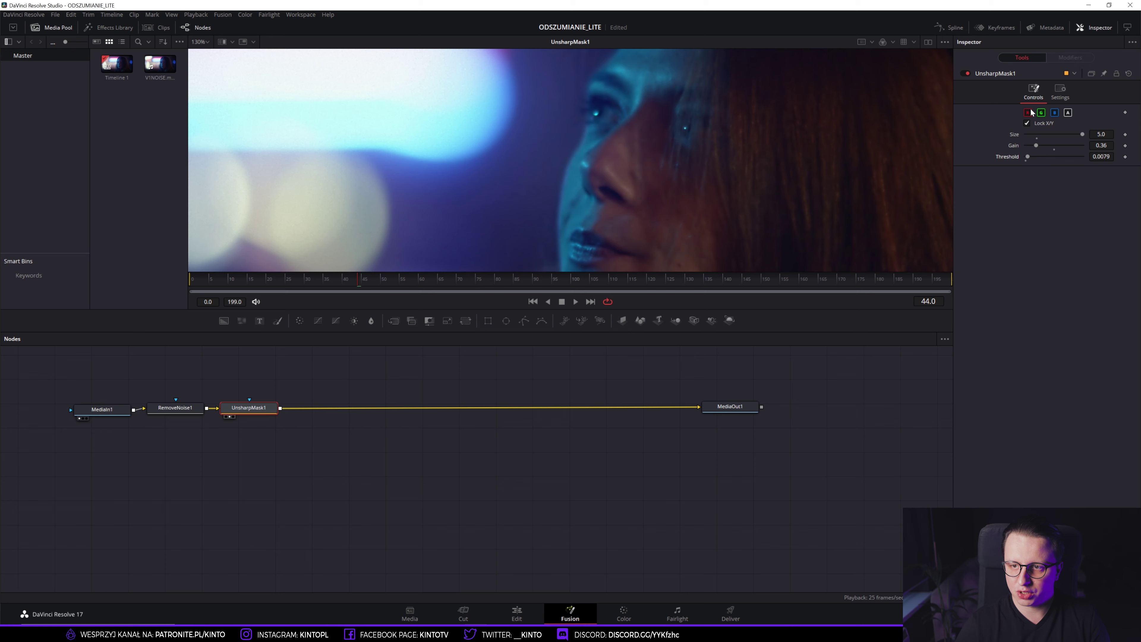
click(969, 73)
click(970, 73)
click(970, 74)
click(970, 74)
click(970, 73)
click(970, 73)
click(970, 73)
click(970, 73)
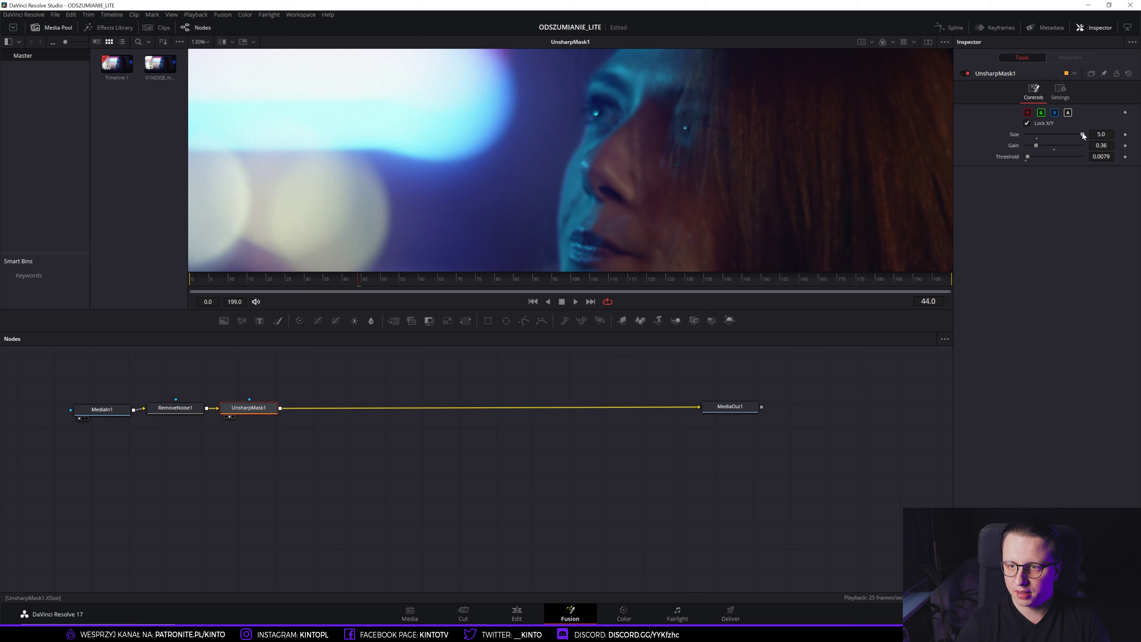
Raise the sharpening Gain to 0.67 and compare before and after, leaving sharpening on
drag(1037, 146, 1046, 146)
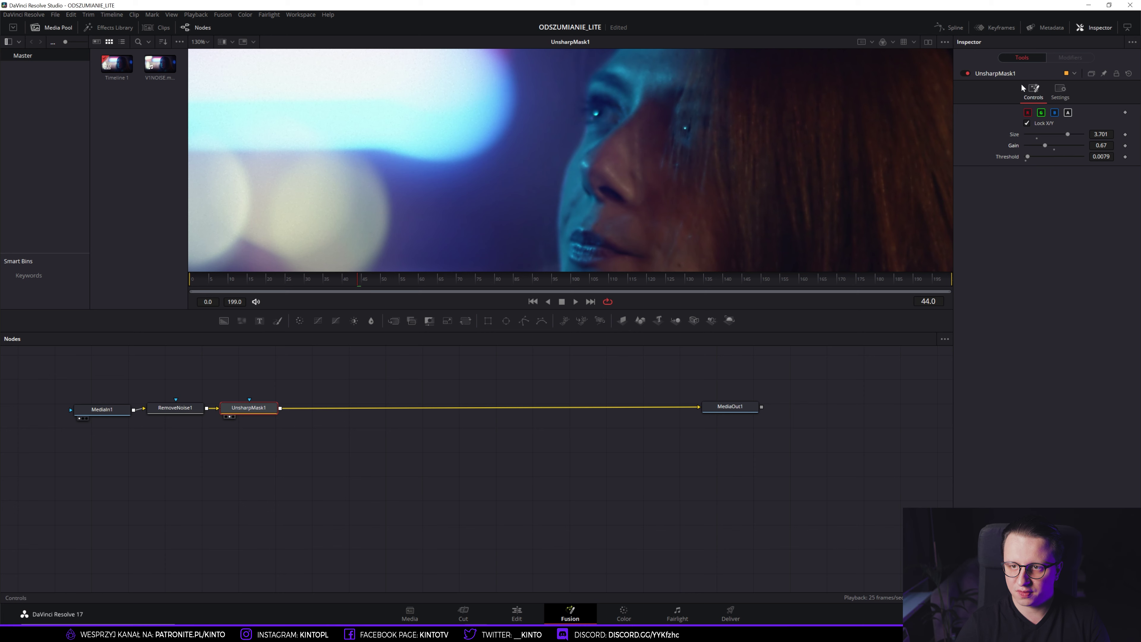
click(967, 73)
click(967, 74)
click(968, 74)
click(968, 73)
click(967, 74)
click(968, 73)
click(968, 74)
click(967, 73)
click(967, 74)
click(967, 74)
click(967, 74)
click(967, 74)
click(967, 74)
click(967, 73)
click(967, 74)
click(966, 74)
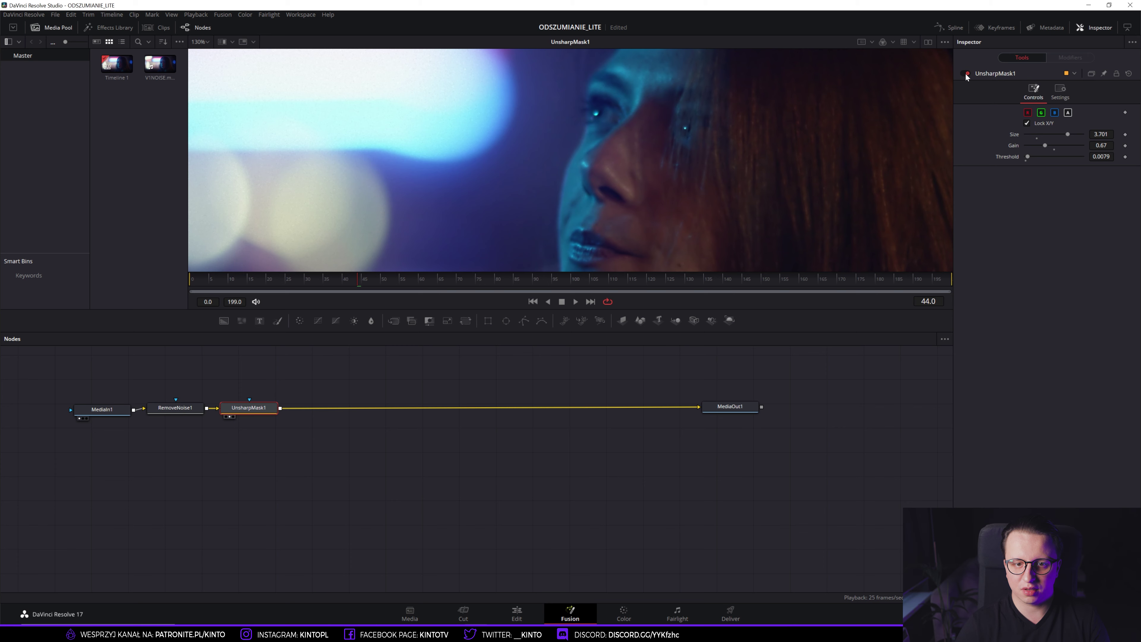
click(965, 74)
click(965, 74)
Fit the whole frame in the viewer and compare UnsharpMask1 switched off and on
scroll(615, 151, down, 3)
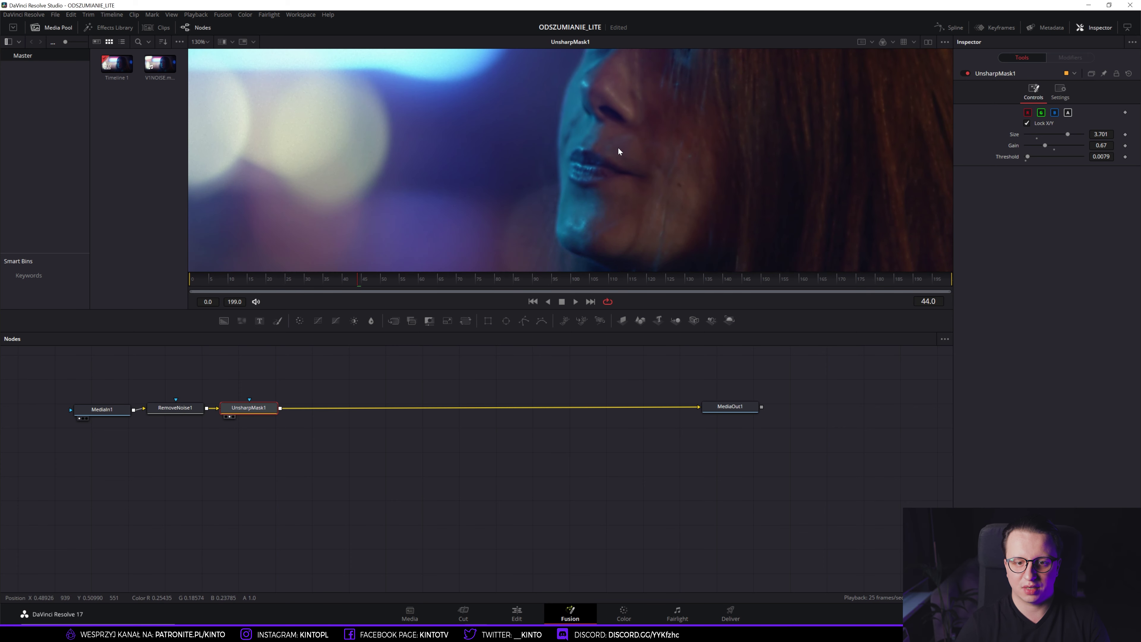
scroll(619, 147, down, 2)
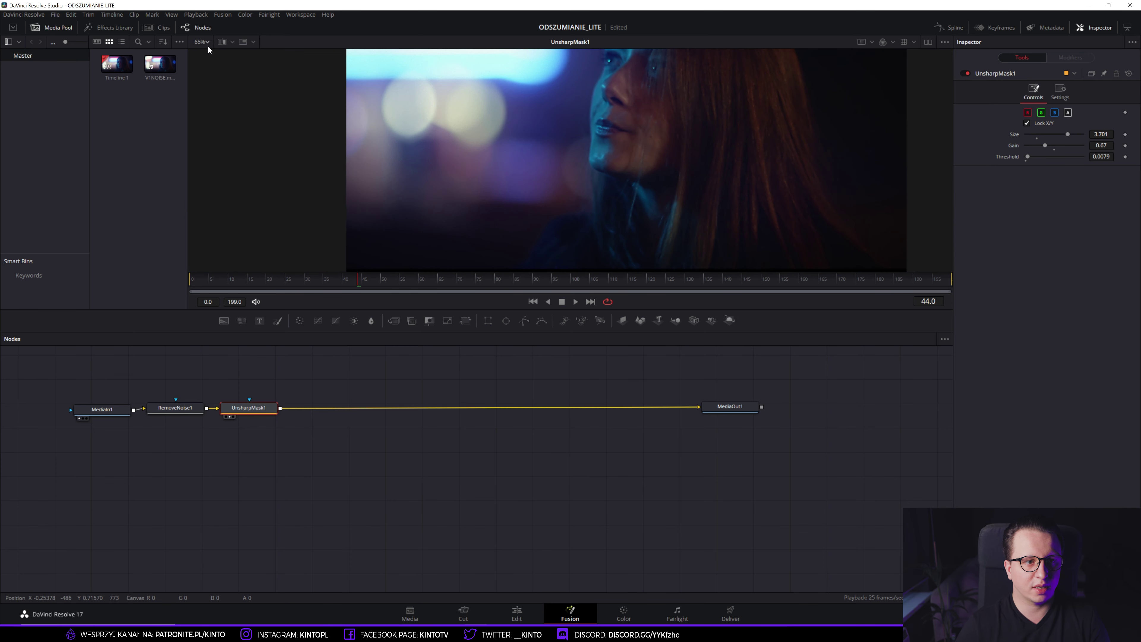
click(204, 55)
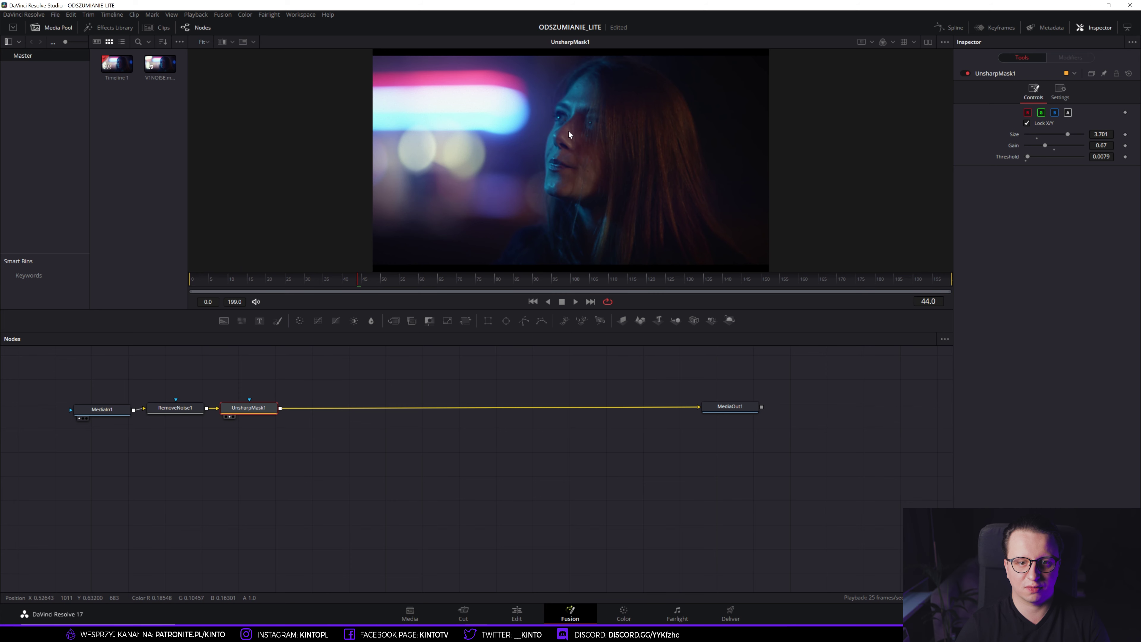
scroll(570, 134, up, 1)
click(968, 72)
click(968, 73)
click(968, 72)
click(968, 73)
click(968, 73)
click(967, 72)
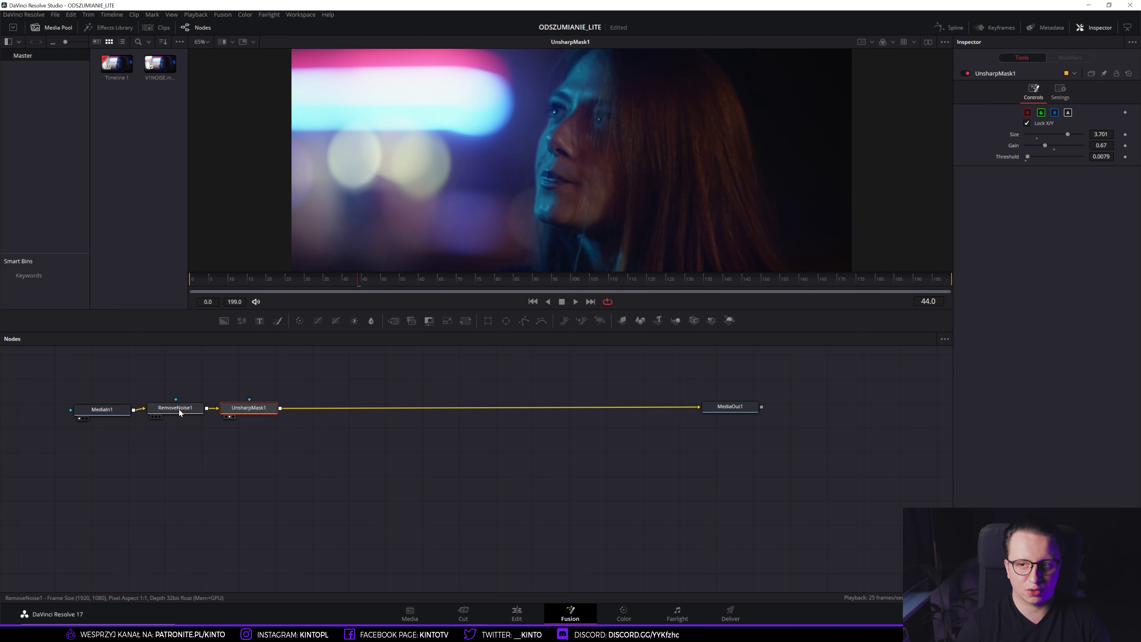
Compare RemoveNoise1 off and on, leaving it active, then select UnsharpMask1 to show its settings
click(967, 72)
click(966, 74)
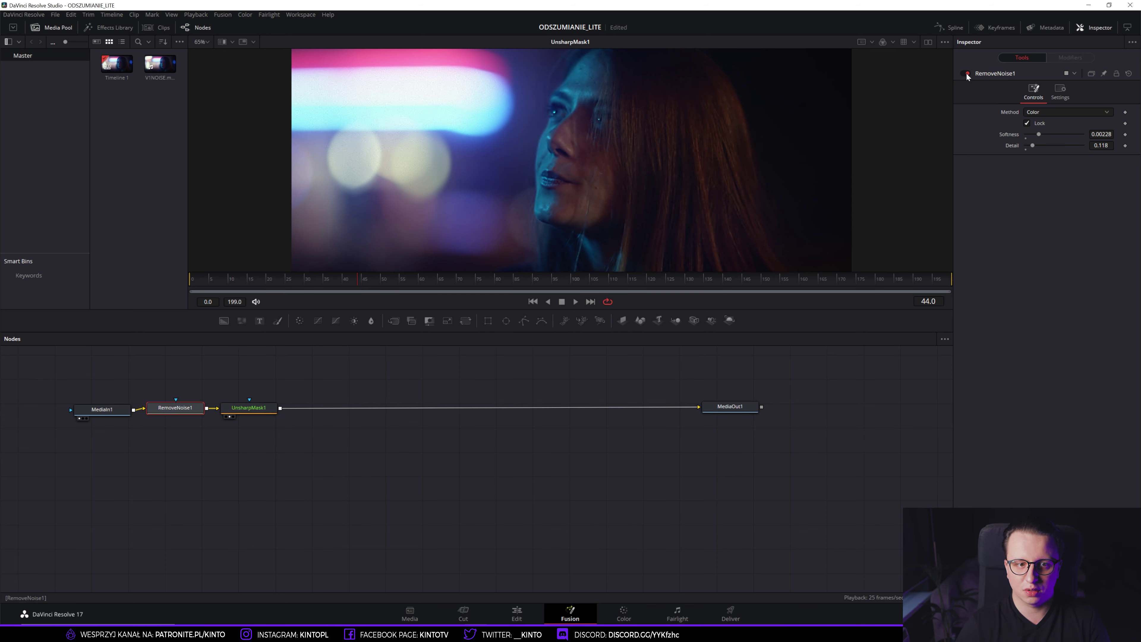
click(966, 73)
click(967, 73)
click(966, 73)
click(967, 72)
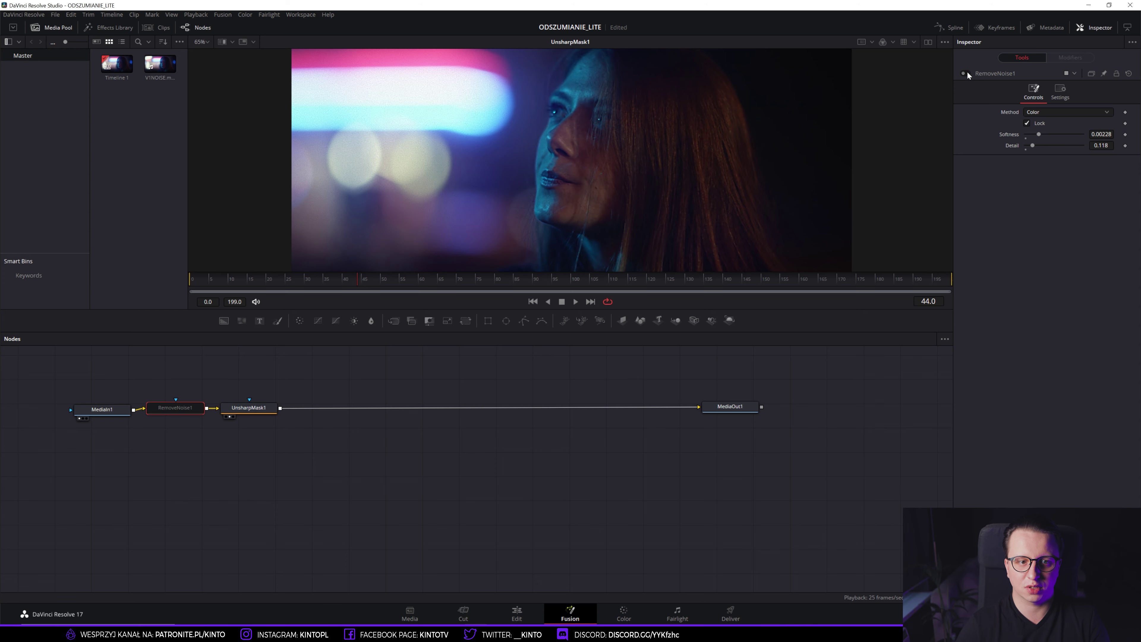
click(247, 407)
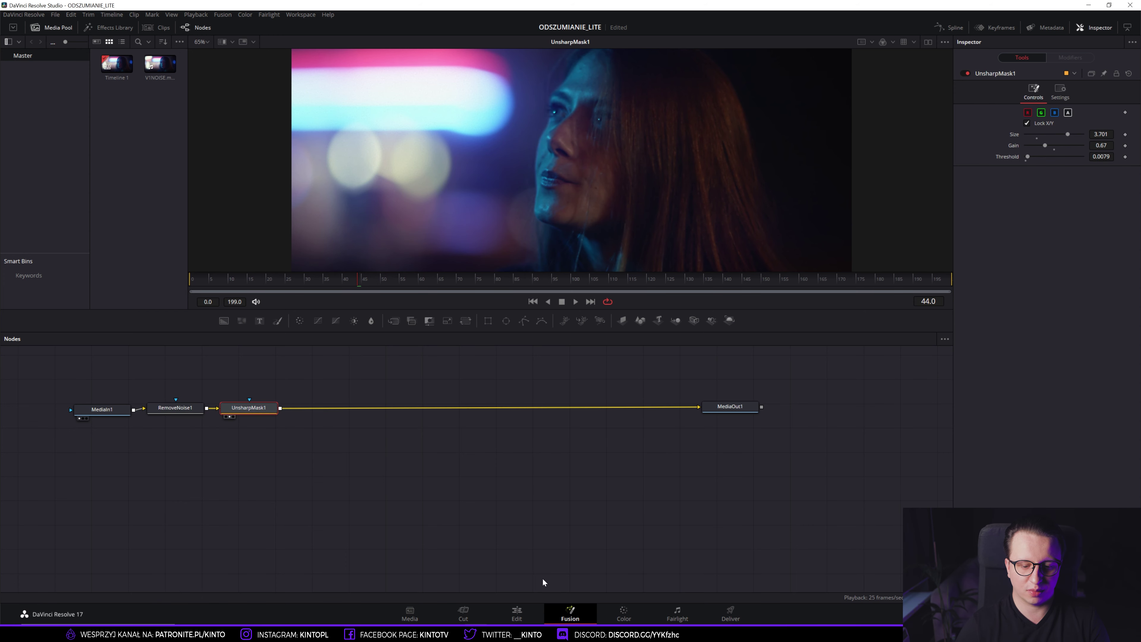
On the Edit page, step back about a second and play the clip full screen
click(518, 611)
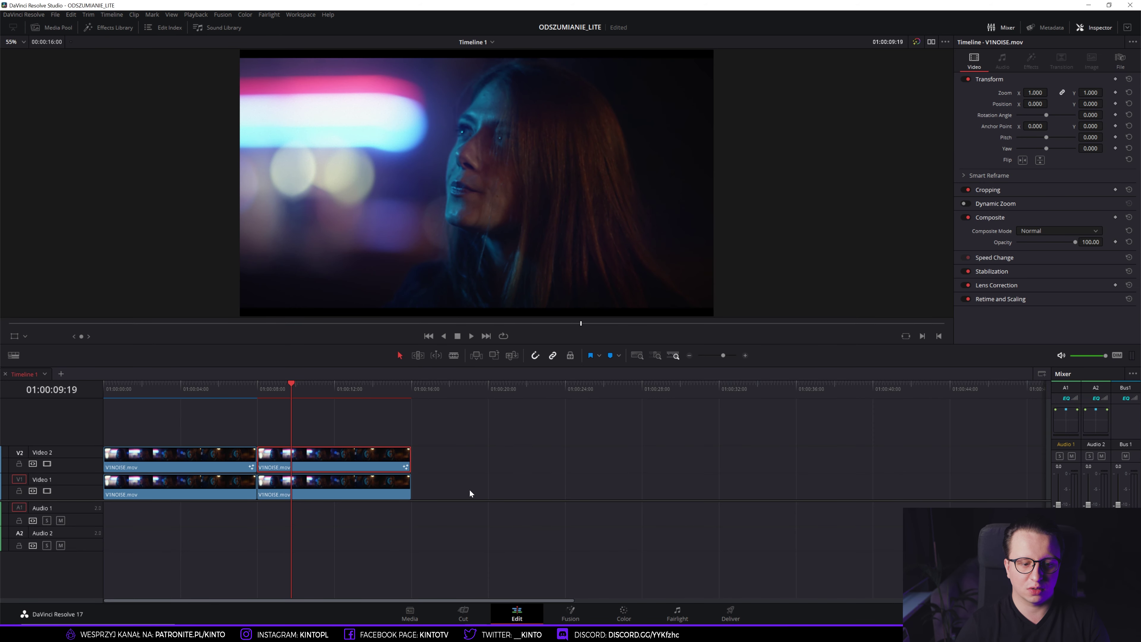
mouse_move(318, 389)
mouse_down()
mouse_move(286, 392)
mouse_move(297, 389)
mouse_up()
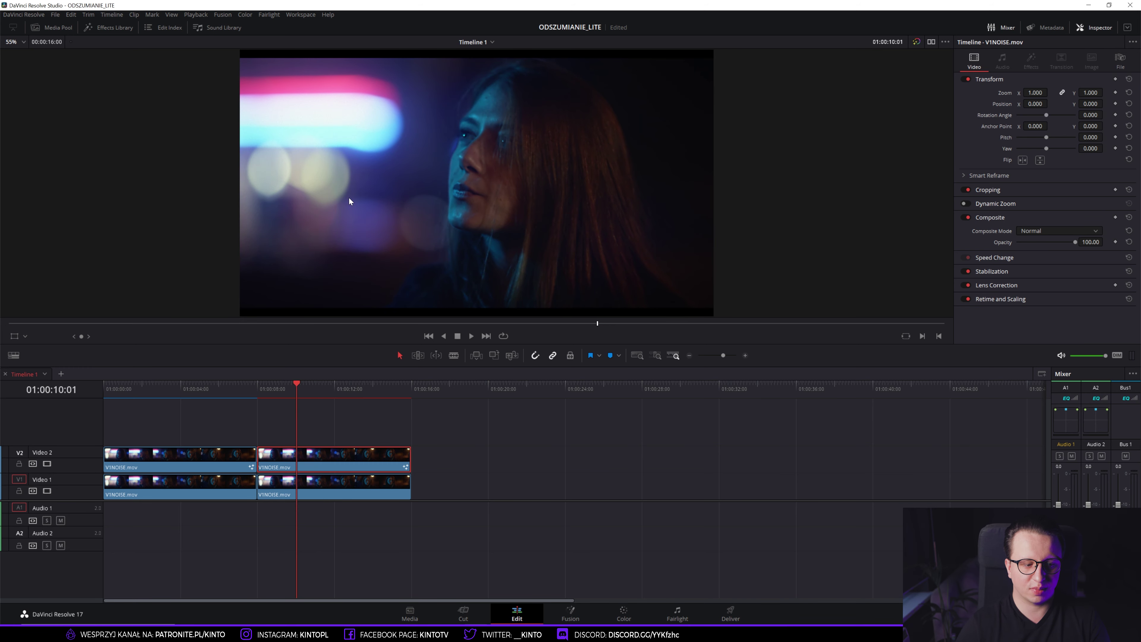
key(p)
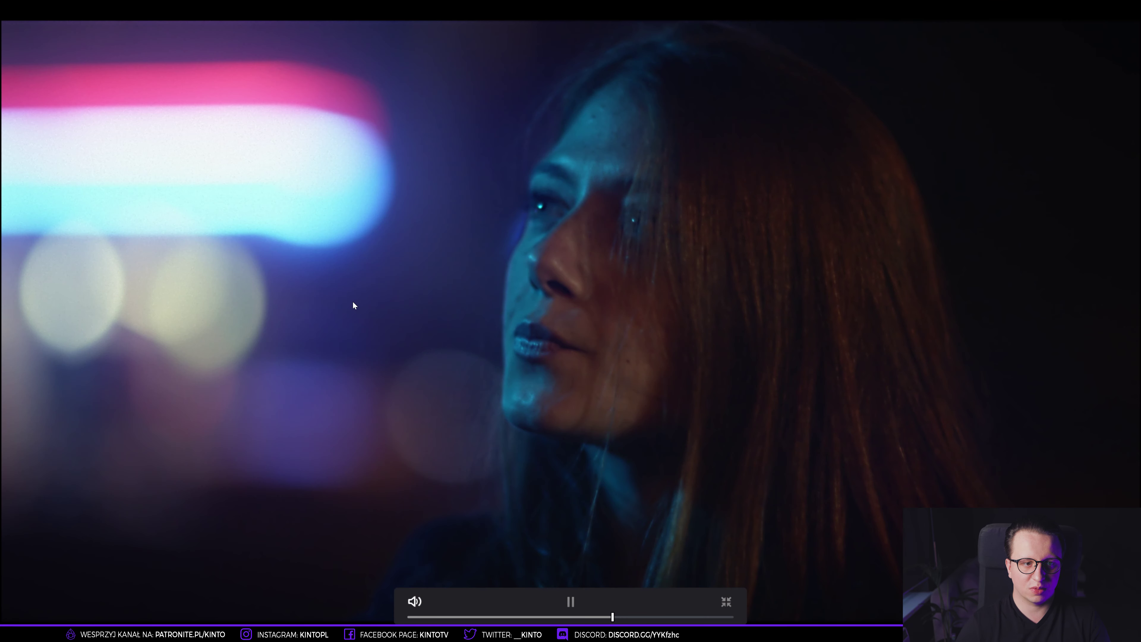
key(space)
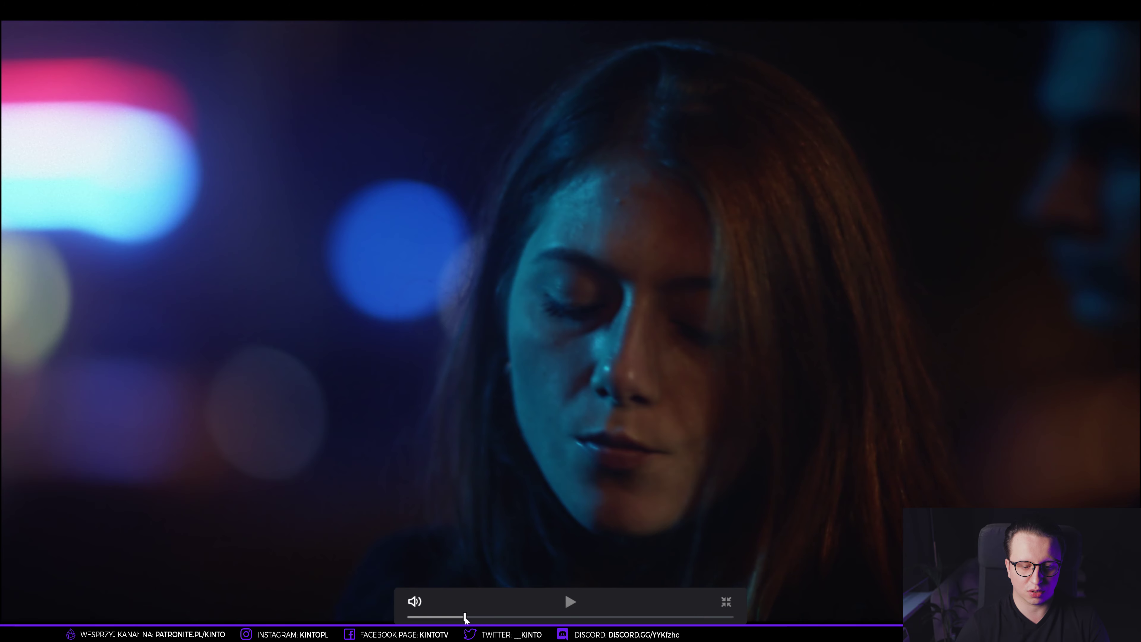
Scrub through the clip's close-up and profile shots, then exit full-screen view
drag(466, 619, 456, 620)
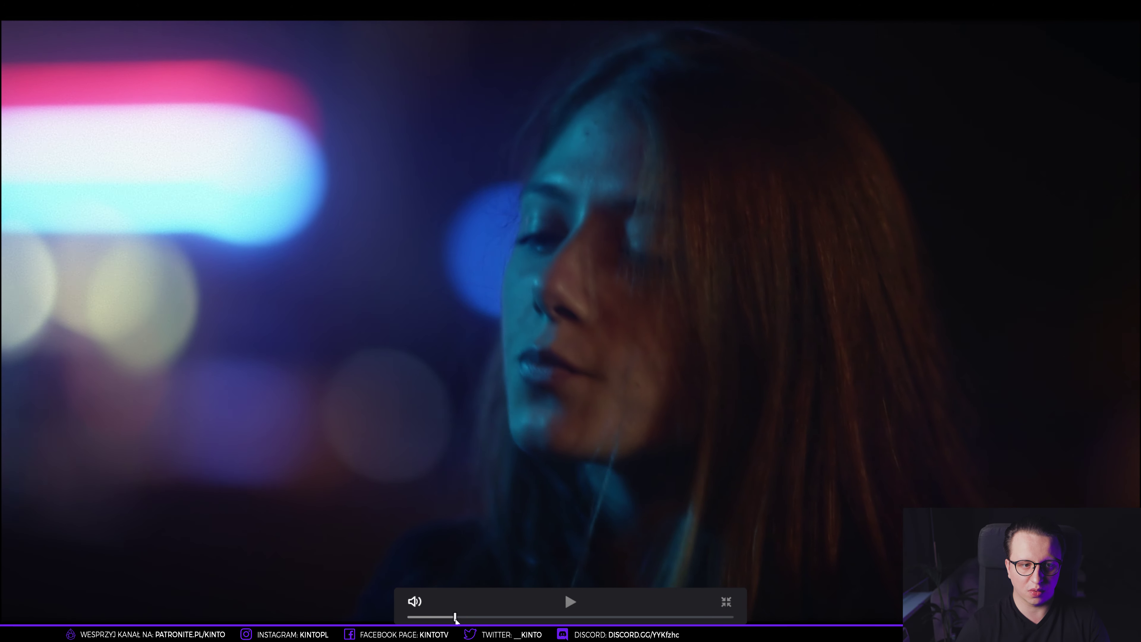
mouse_move(456, 621)
mouse_down()
mouse_move(657, 614)
mouse_move(602, 616)
mouse_move(627, 616)
mouse_up()
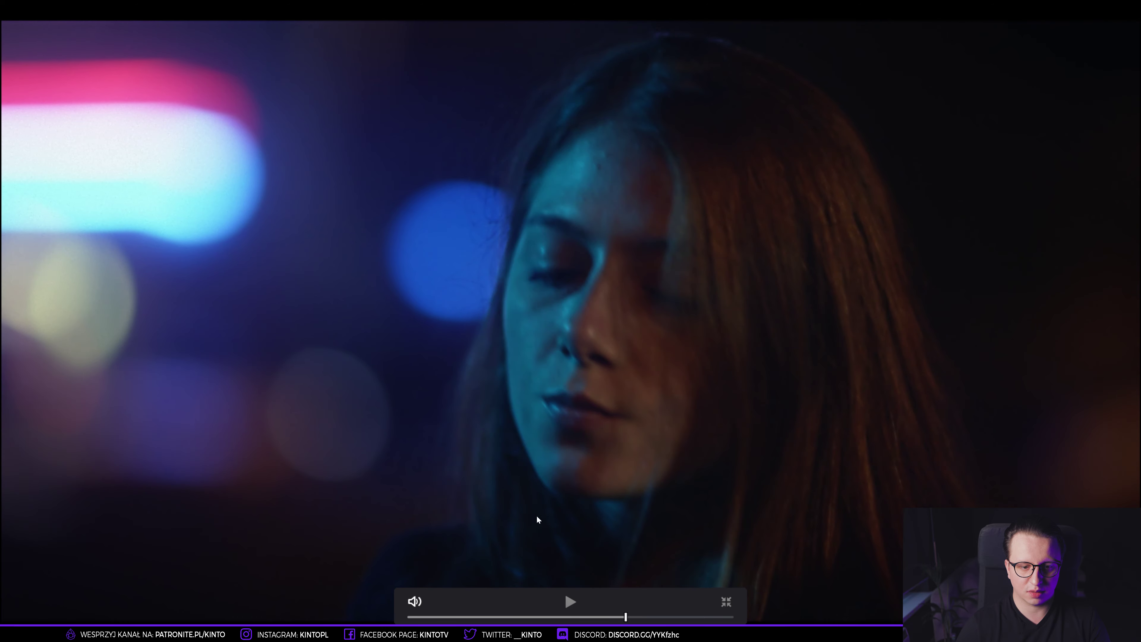
key(Right)
key(Right)
key(Right)
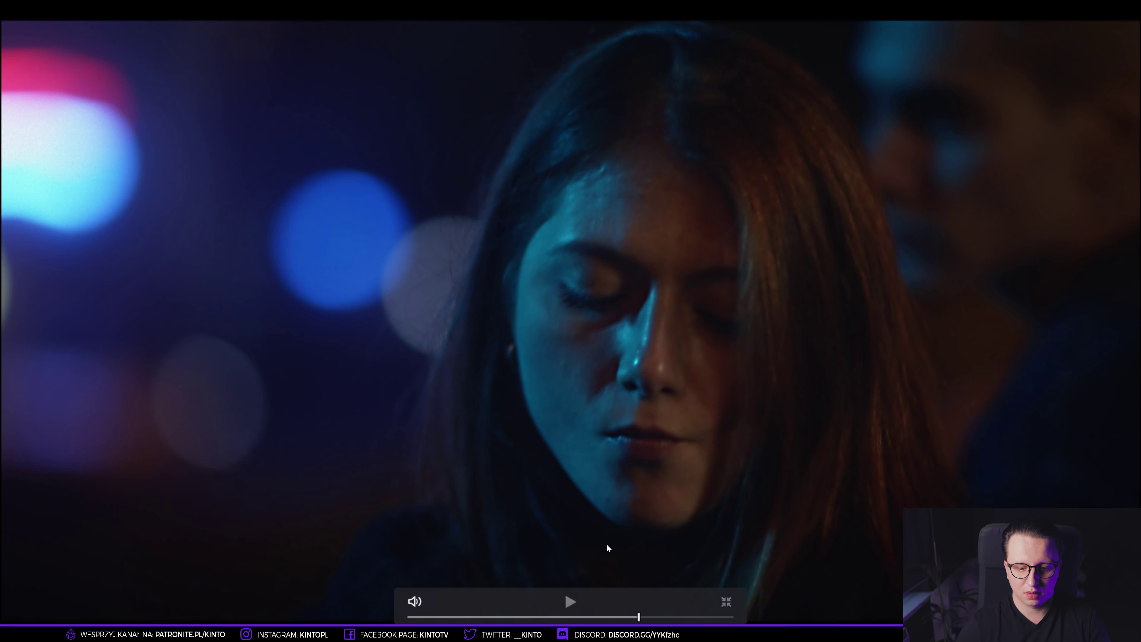
mouse_move(644, 619)
mouse_down()
mouse_move(698, 618)
mouse_move(452, 618)
mouse_up()
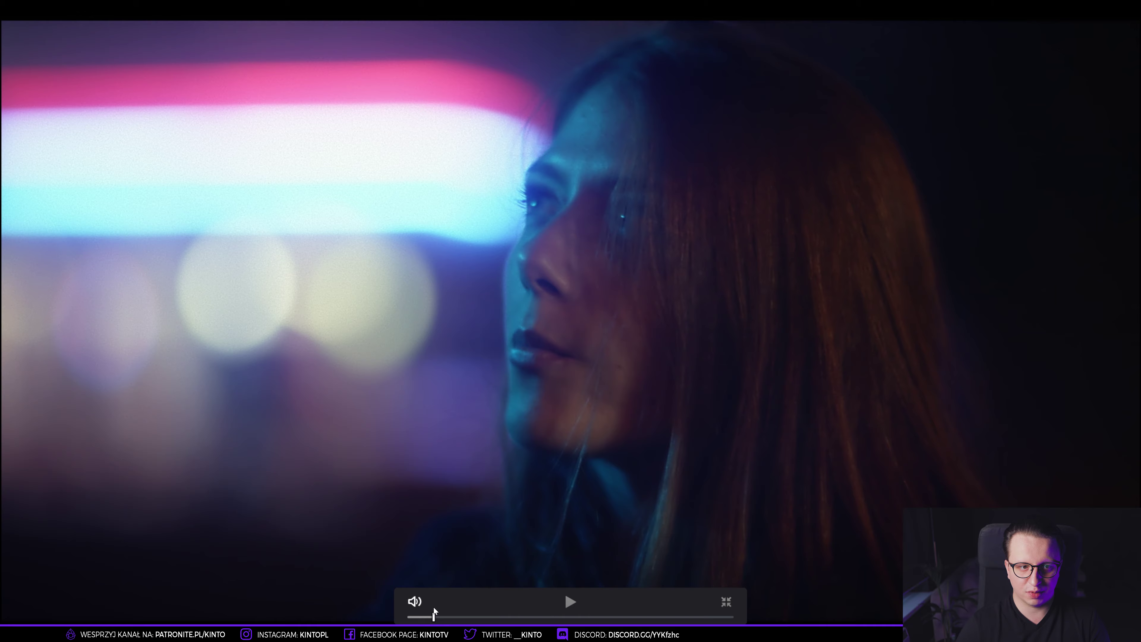
drag(451, 618, 585, 616)
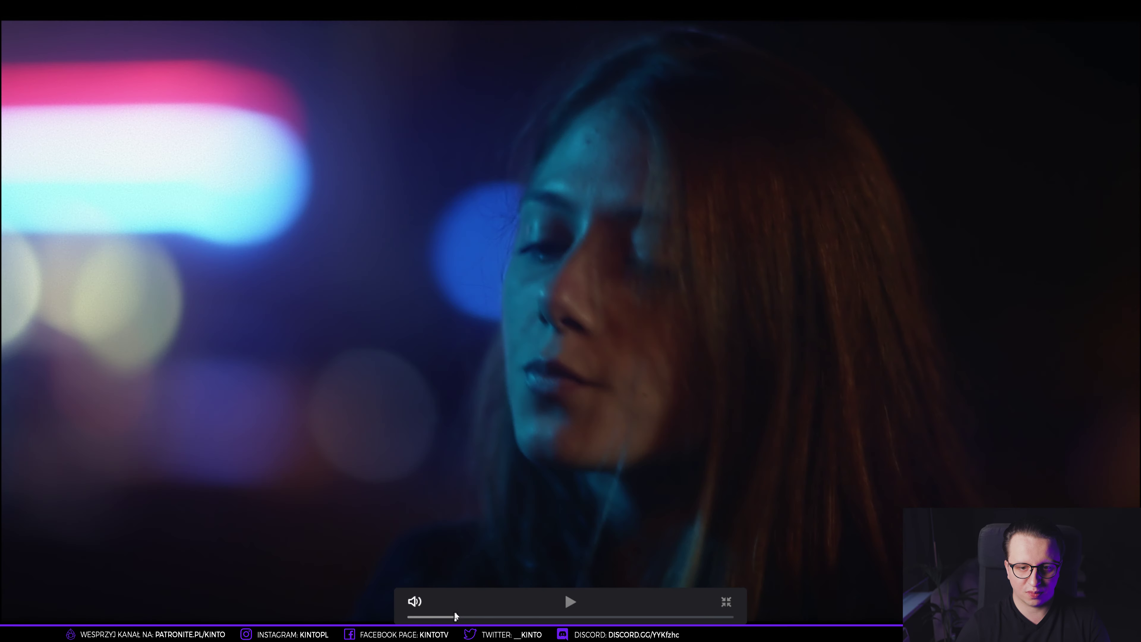
mouse_move(585, 617)
mouse_down()
mouse_move(445, 616)
mouse_move(630, 612)
mouse_move(610, 614)
mouse_up()
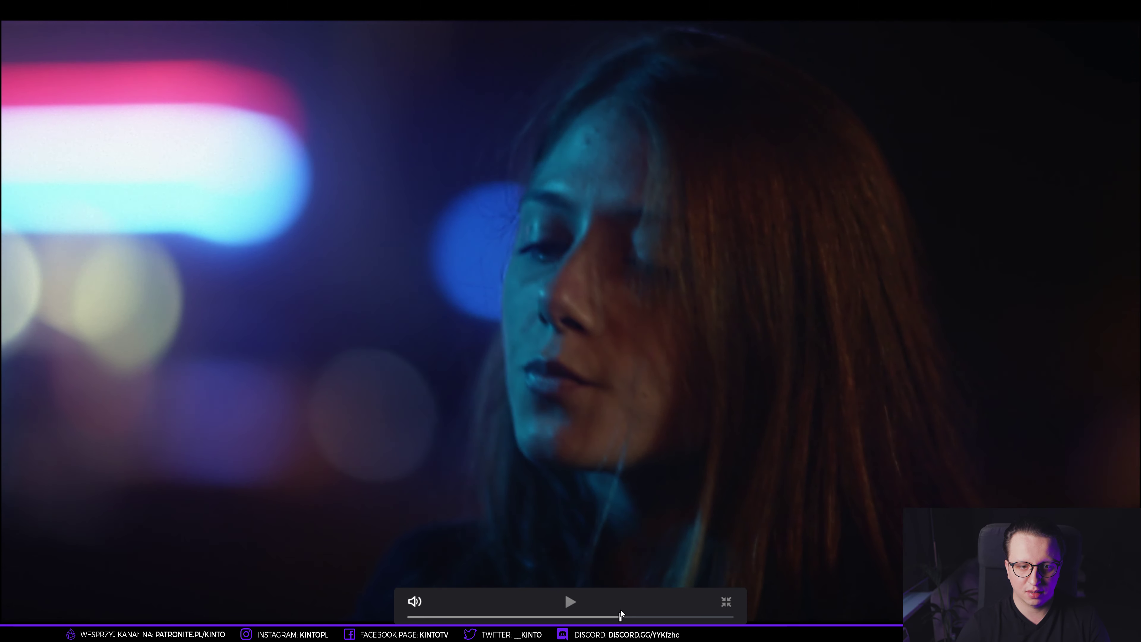
key(Escape)
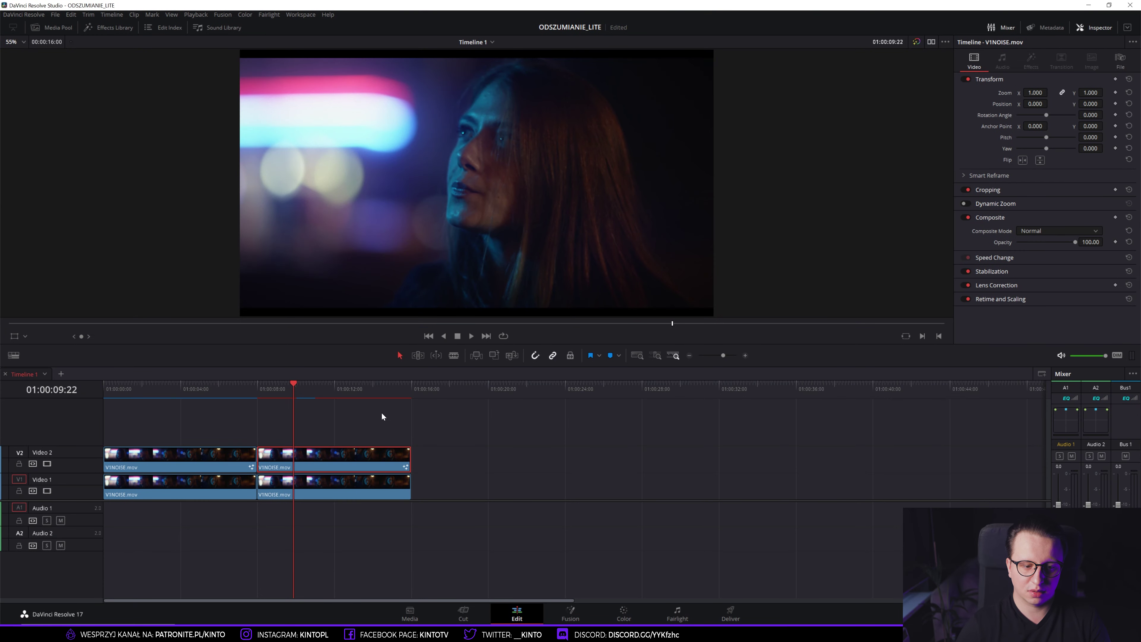
scroll(407, 102, up, 2)
scroll(421, 134, down, 1)
scroll(412, 170, up, 2)
scroll(394, 182, up, 2)
scroll(394, 182, up, 2)
scroll(353, 116, up, 1)
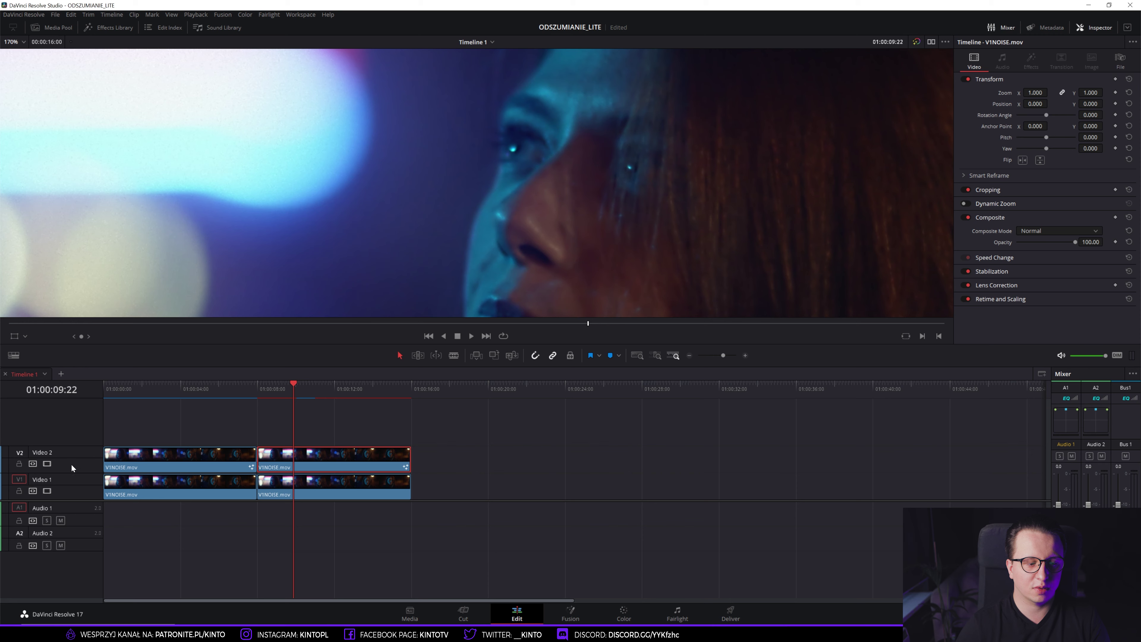
click(47, 464)
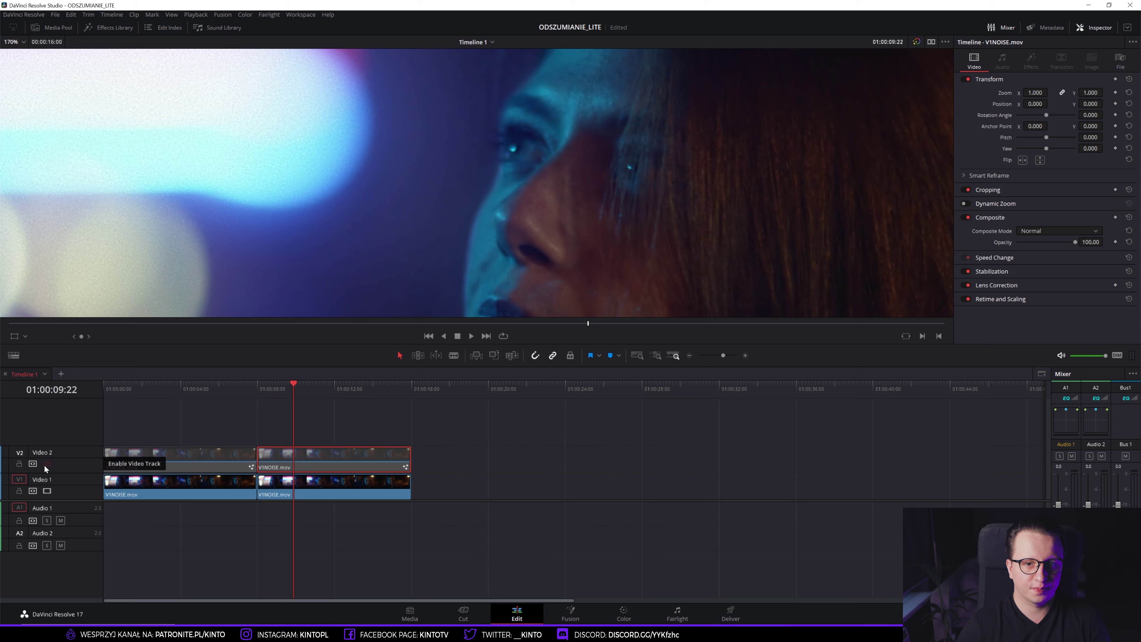
click(46, 465)
click(45, 464)
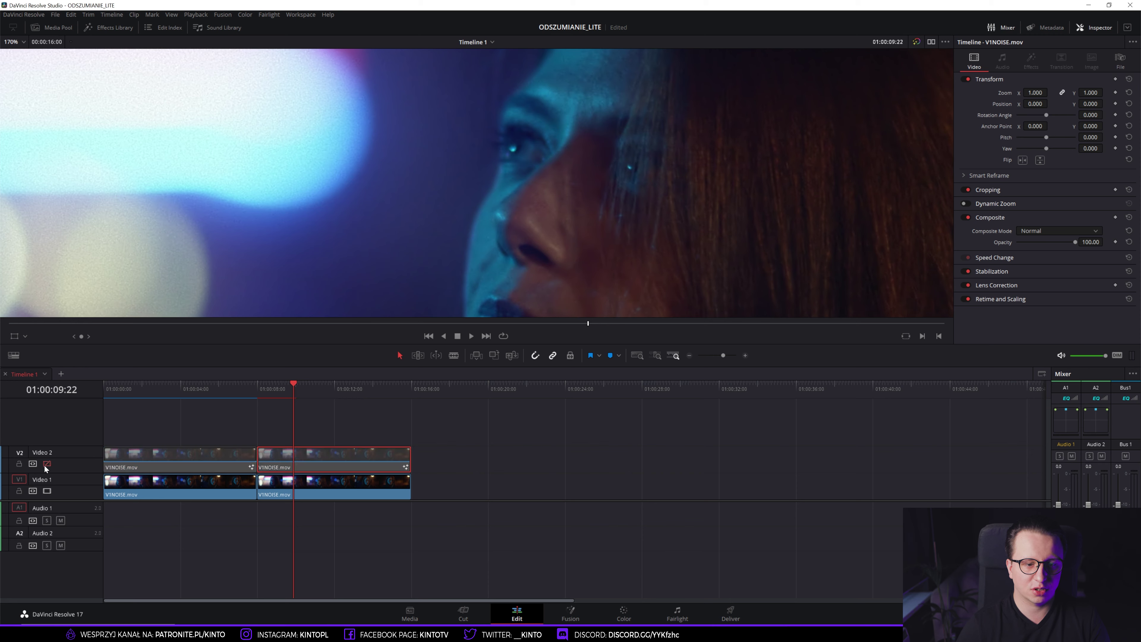
click(50, 465)
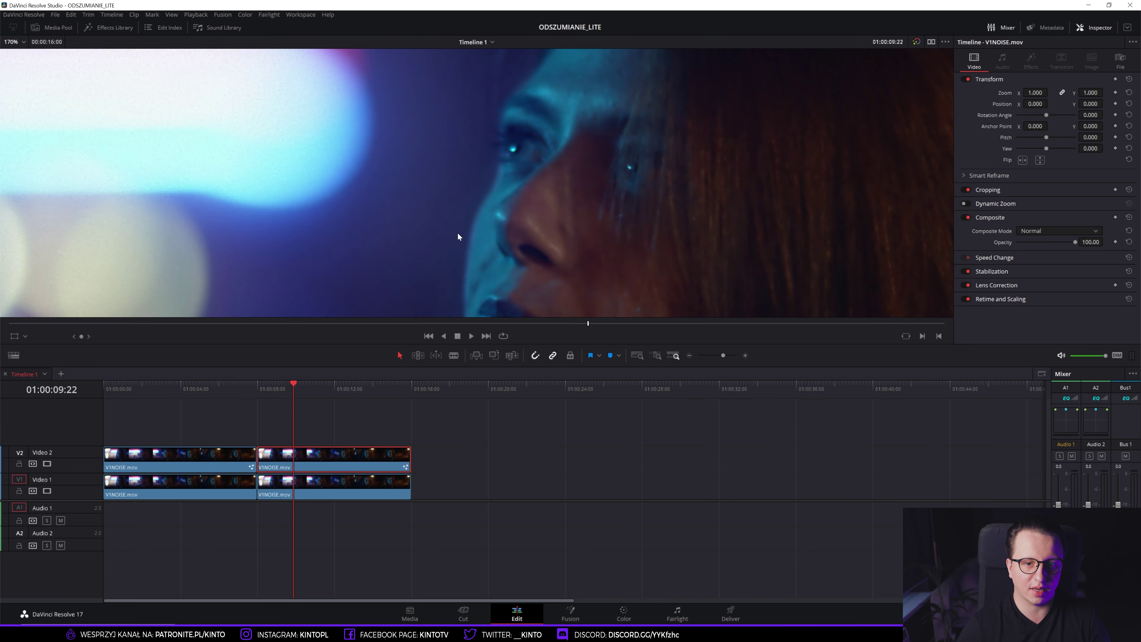
drag(346, 195, 540, 258)
click(50, 465)
scroll(449, 230, down, 2)
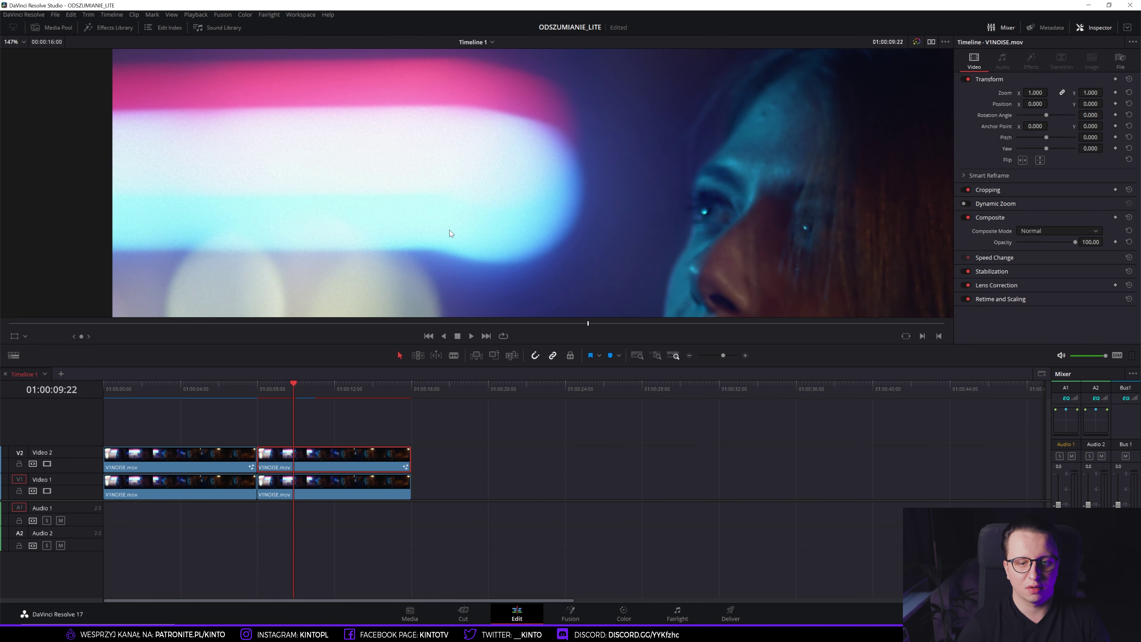
scroll(449, 233, down, 5)
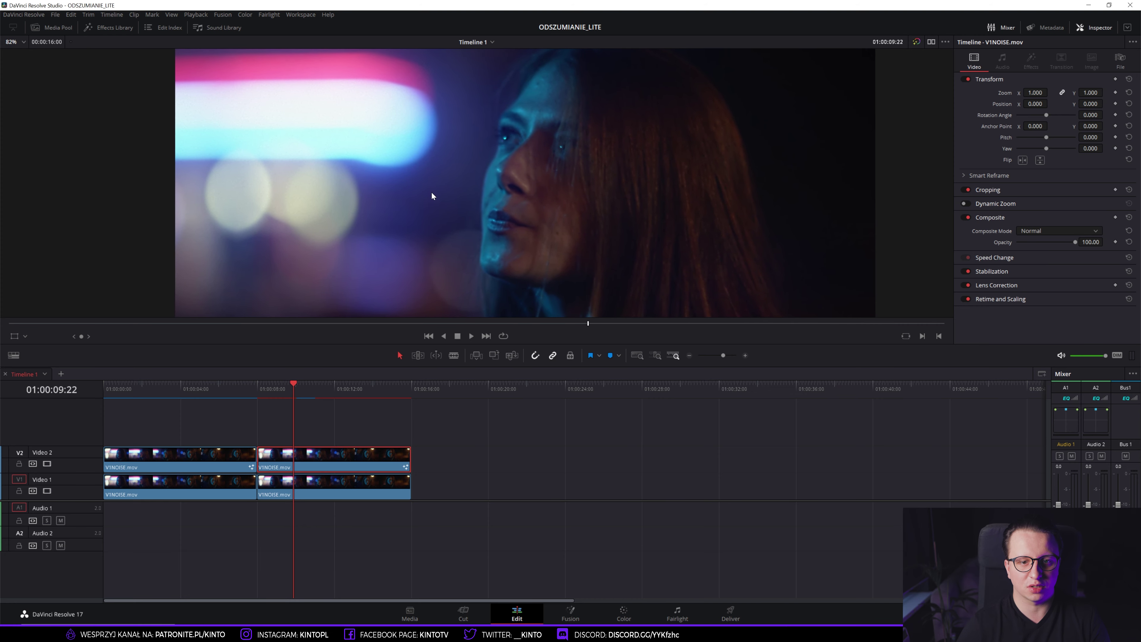
scroll(393, 174, down, 3)
scroll(452, 153, down, 2)
mouse_move(313, 384)
mouse_down()
mouse_move(353, 380)
mouse_move(296, 386)
mouse_up()
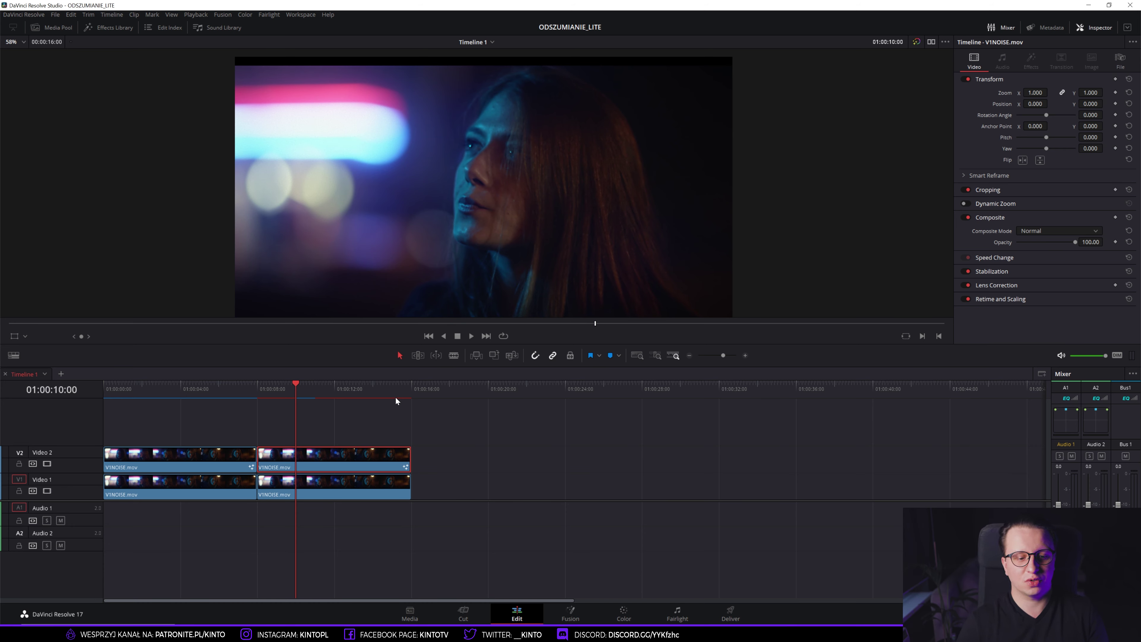
mouse_move(309, 388)
mouse_down()
mouse_move(326, 387)
mouse_move(296, 388)
mouse_up()
click(581, 611)
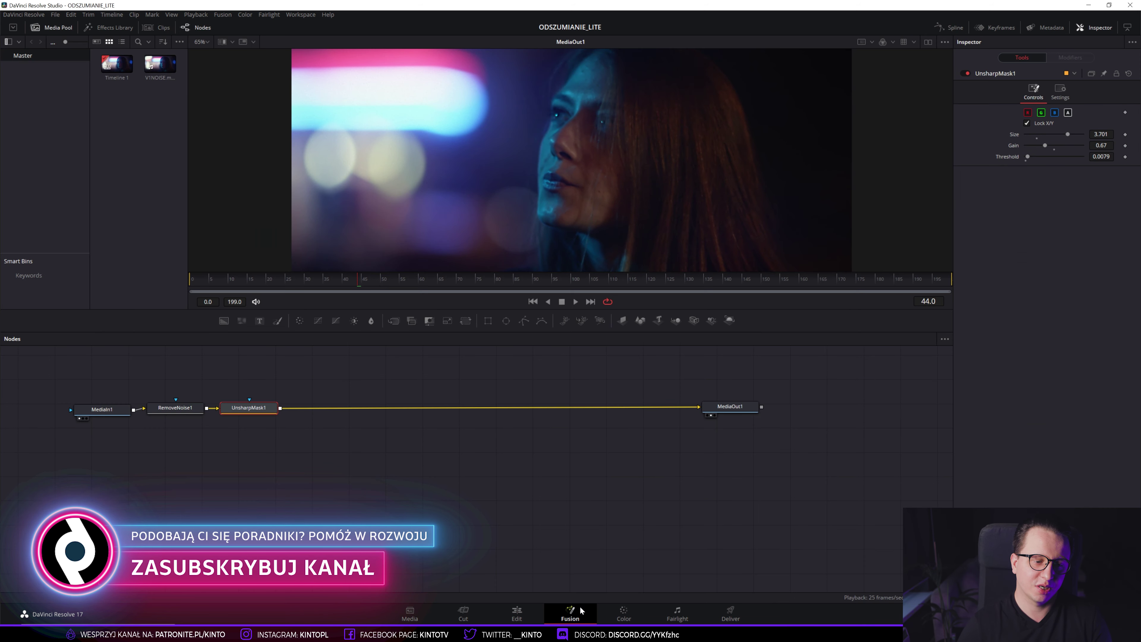
click(167, 409)
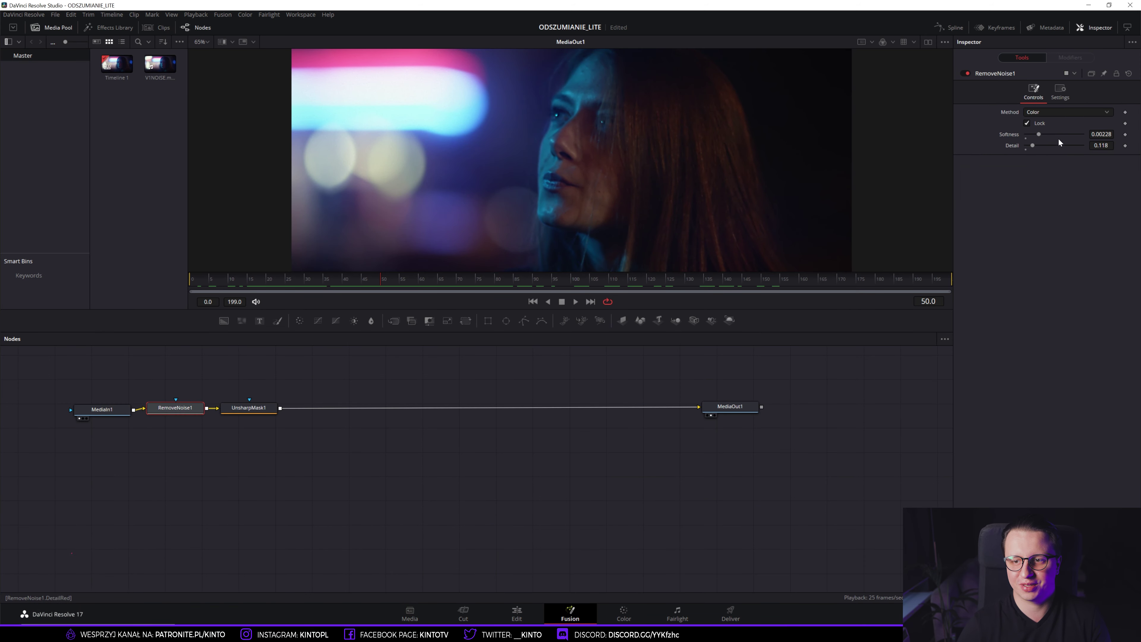
click(518, 613)
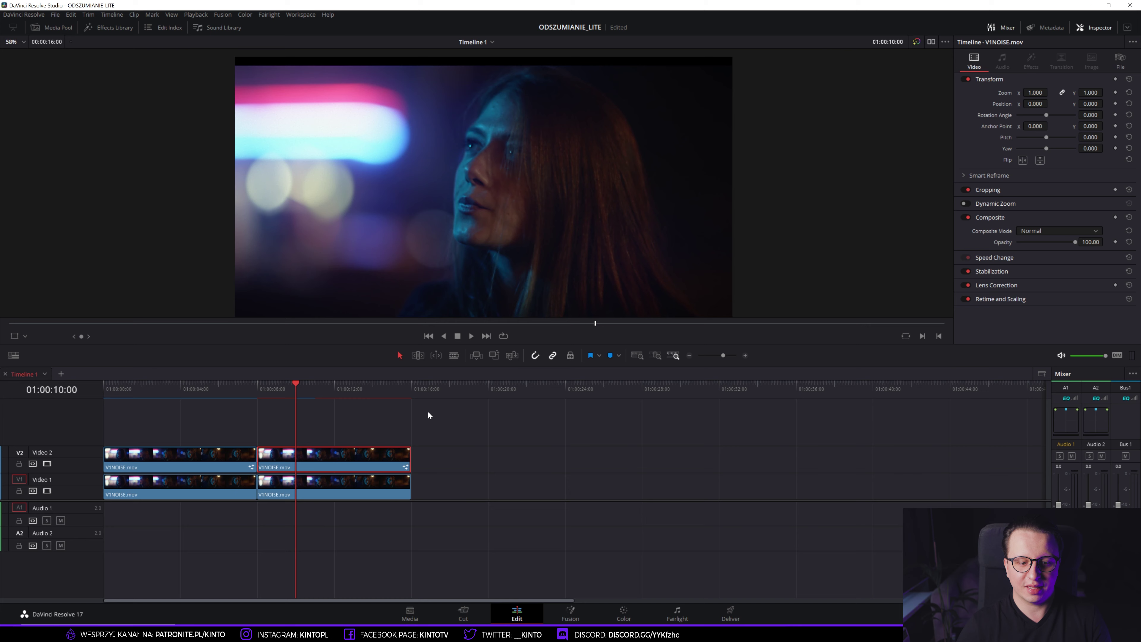
drag(297, 385, 286, 397)
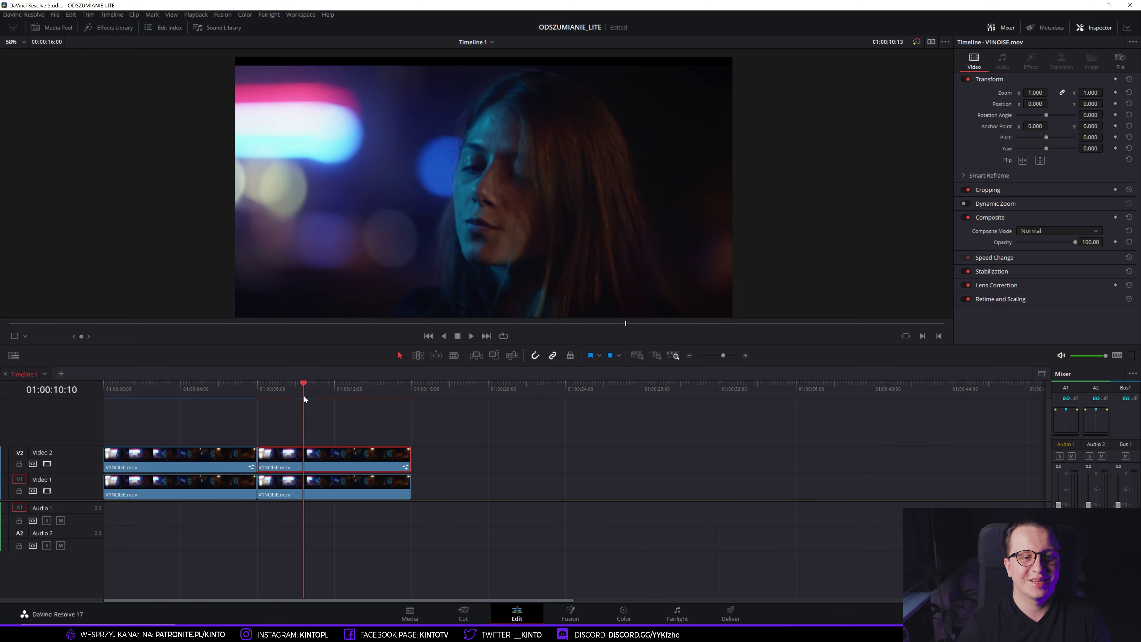